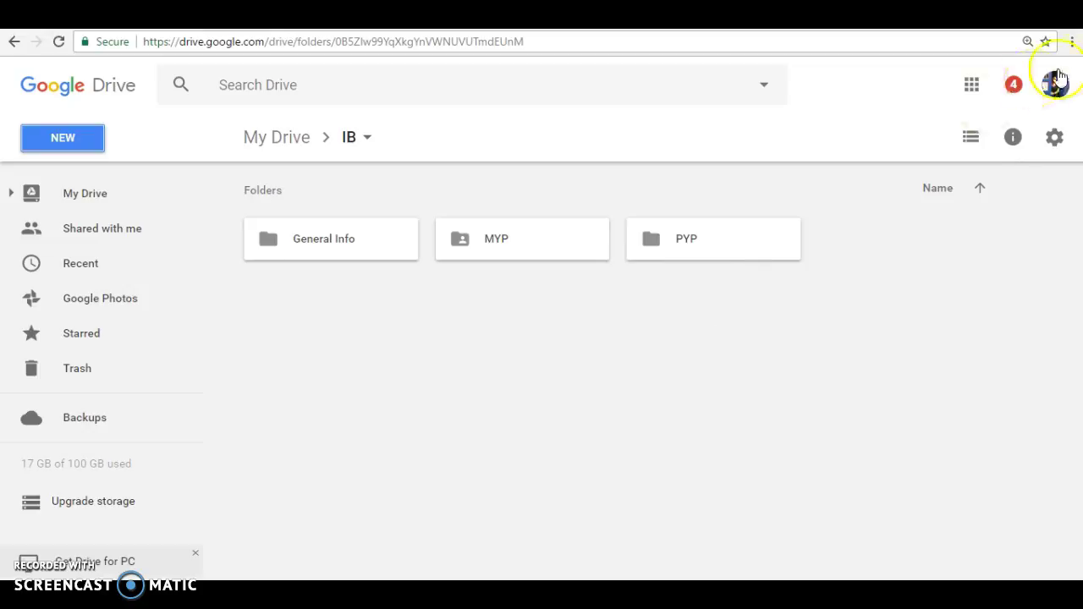
{"action": "left_click", "coordinate": [971, 84]}
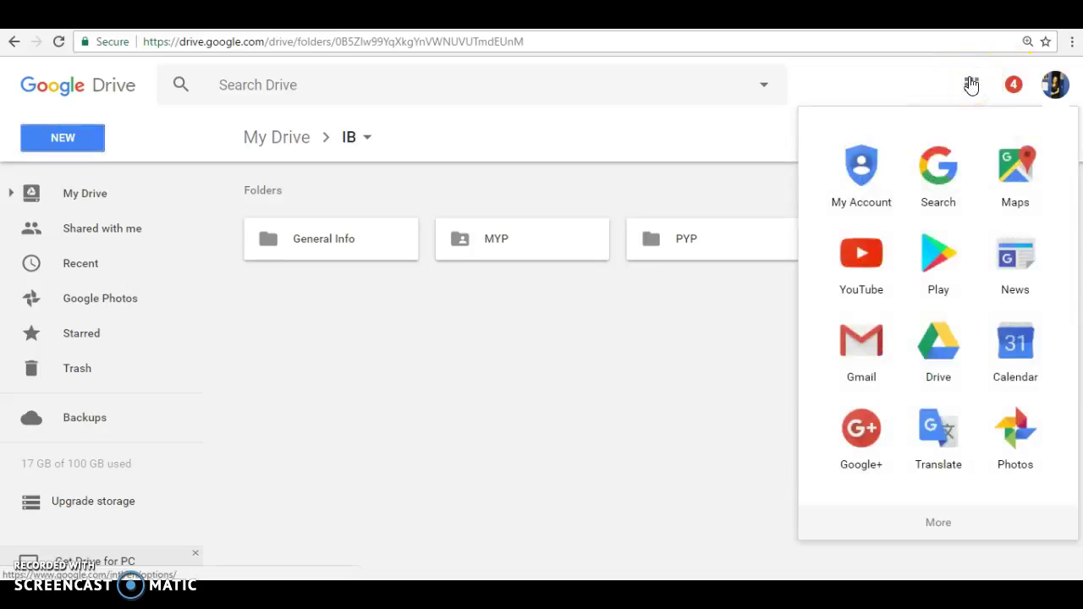
{"action": "left_click", "coordinate": [941, 525]}
{"action": "scroll", "coordinate": [940, 527], "scroll_direction": "down", "scroll_amount": 3}
{"action": "left_click", "coordinate": [868, 353]}
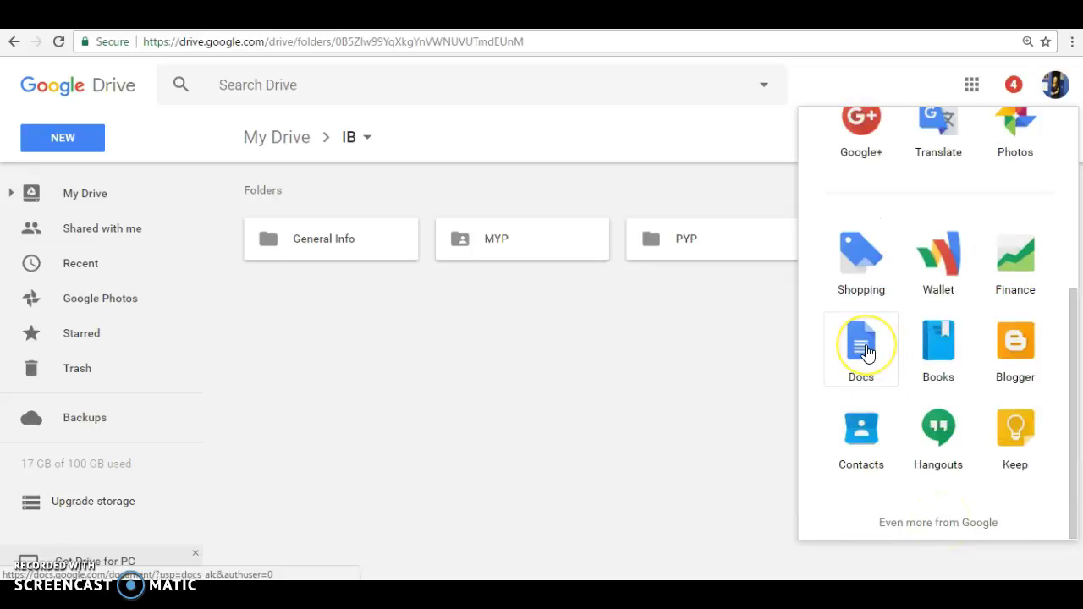
{"action": "left_click", "coordinate": [760, 188]}
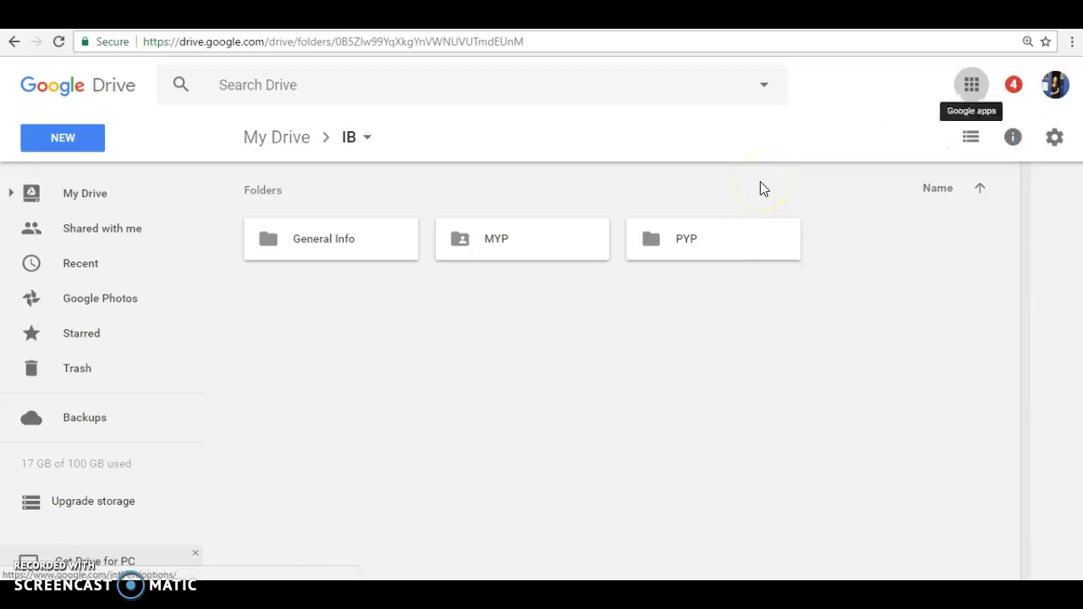
Step: Go to the Google Docs home page and return to the IB folder in Google Drive
{"action": "left_click", "coordinate": [501, 46]}
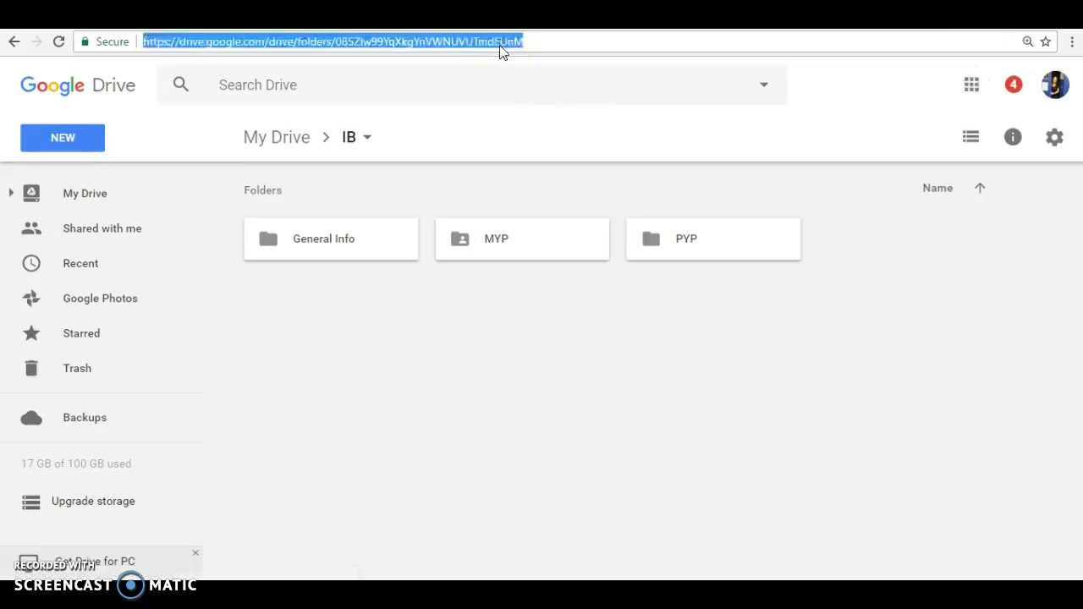
{"action": "type", "text": "docs"}
{"action": "key", "text": "Return"}
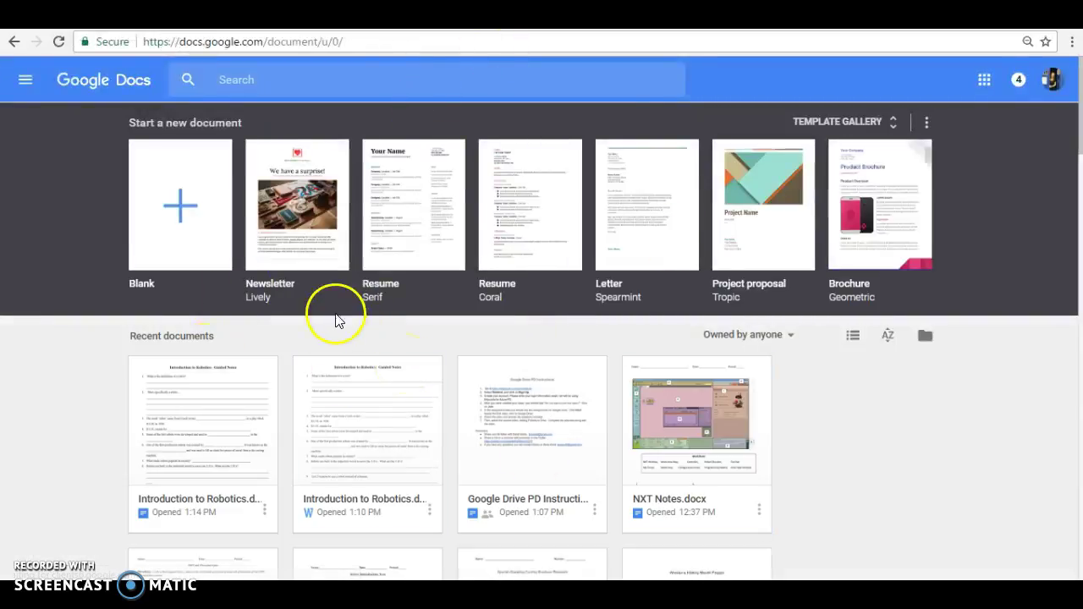
{"action": "left_click", "coordinate": [11, 42]}
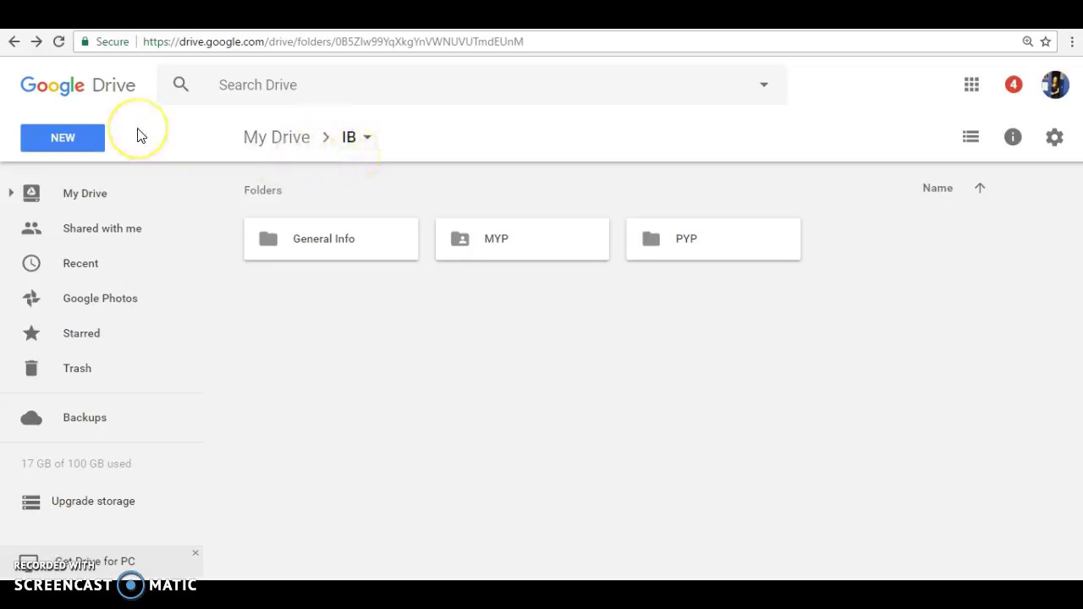
Step: Create a blank Google Docs document in the IB folder and title it "Google Docs"
{"action": "left_click", "coordinate": [73, 145]}
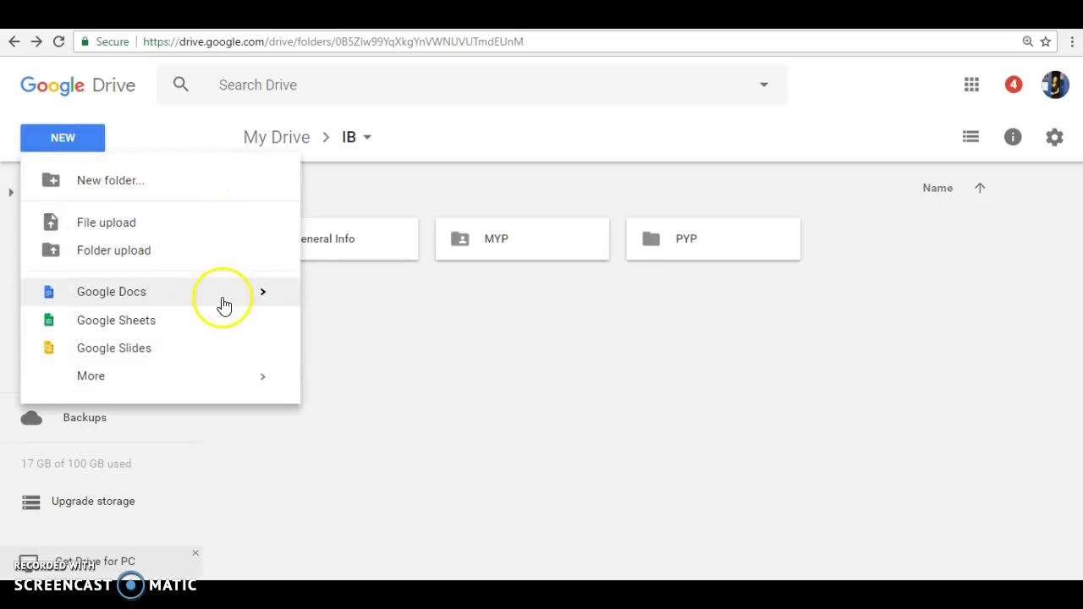
{"action": "left_click", "coordinate": [132, 302]}
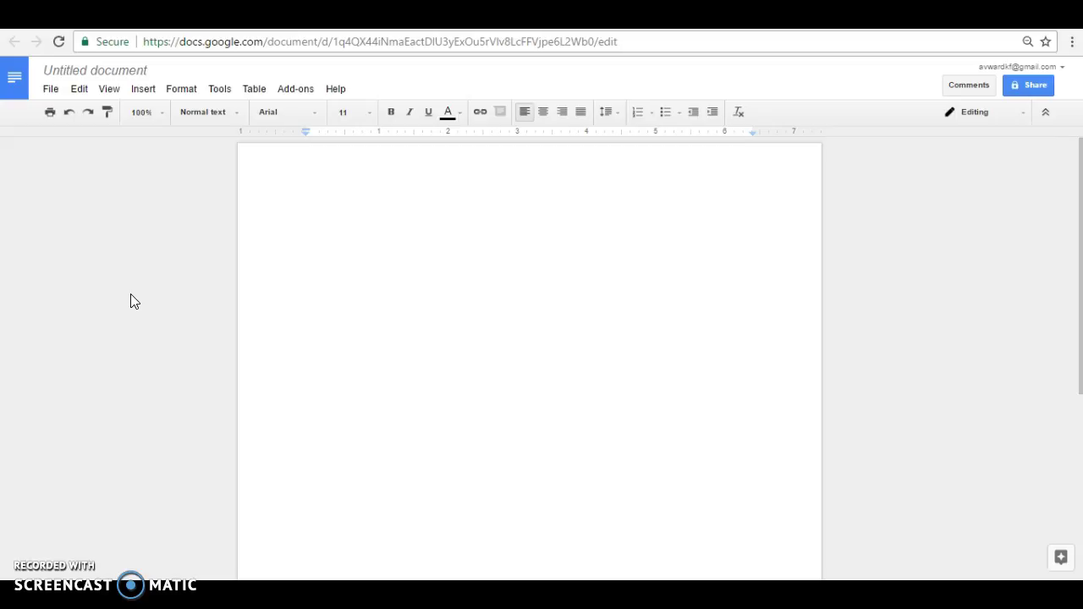
{"action": "left_click", "coordinate": [117, 70]}
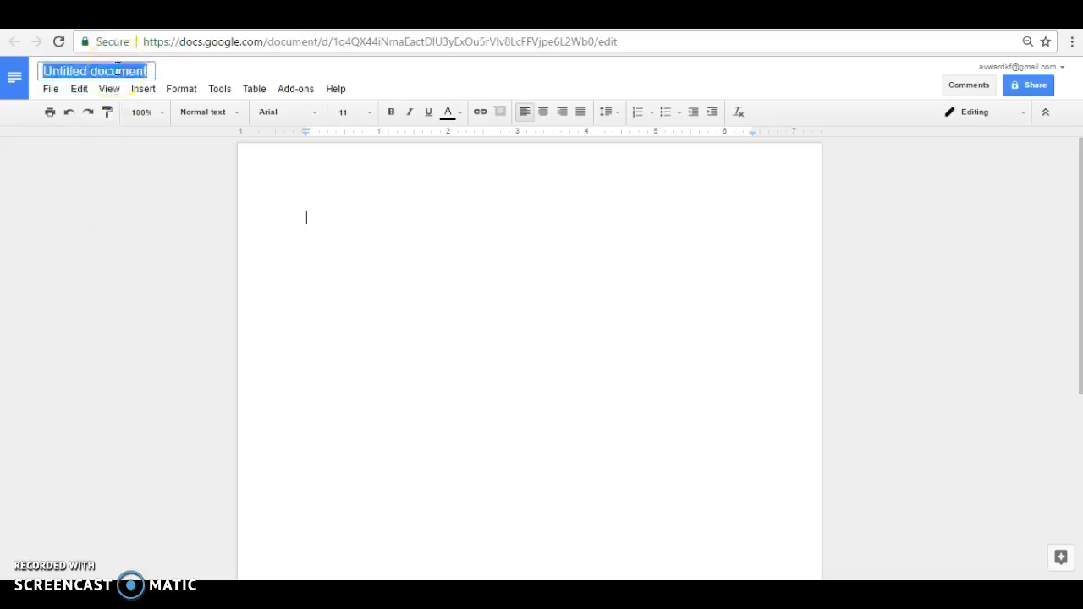
{"action": "type", "text": "Google Docs"}
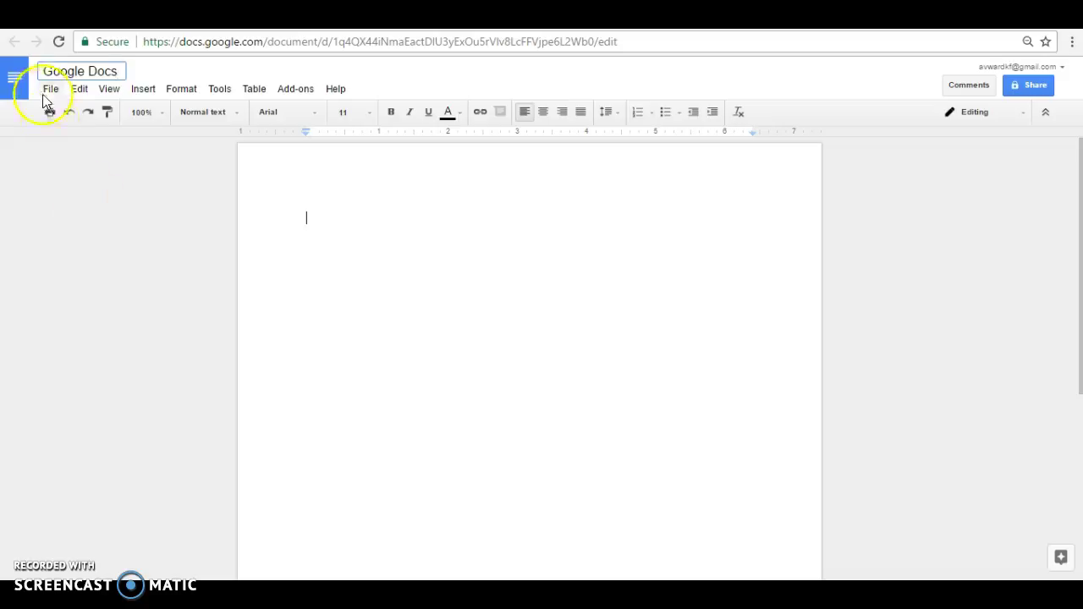
{"action": "left_click", "coordinate": [149, 160]}
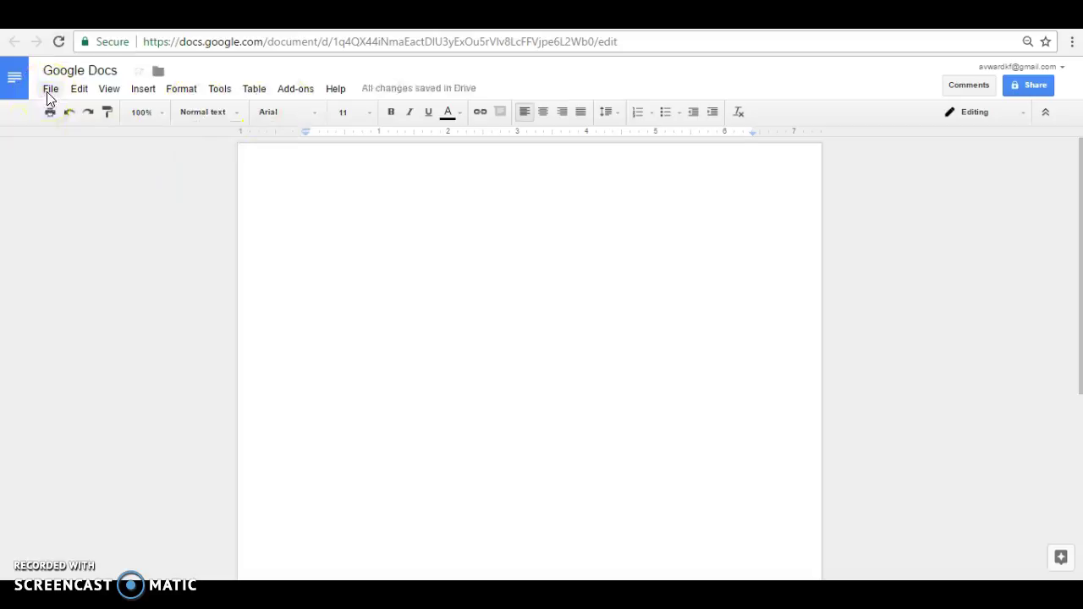
{"action": "left_click", "coordinate": [390, 112]}
{"action": "left_click", "coordinate": [51, 91]}
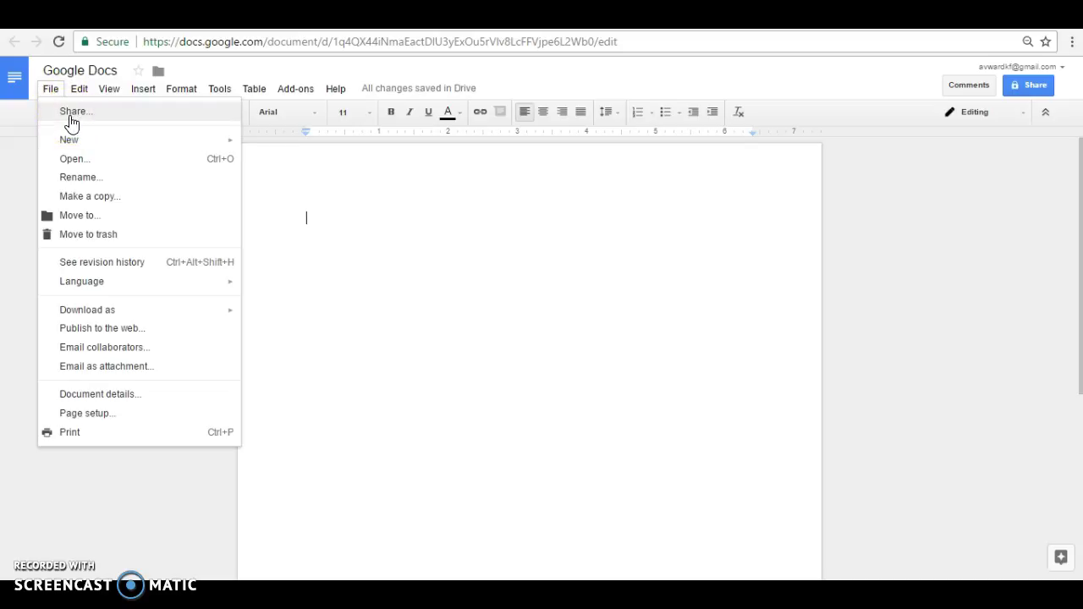
{"action": "left_click", "coordinate": [73, 144]}
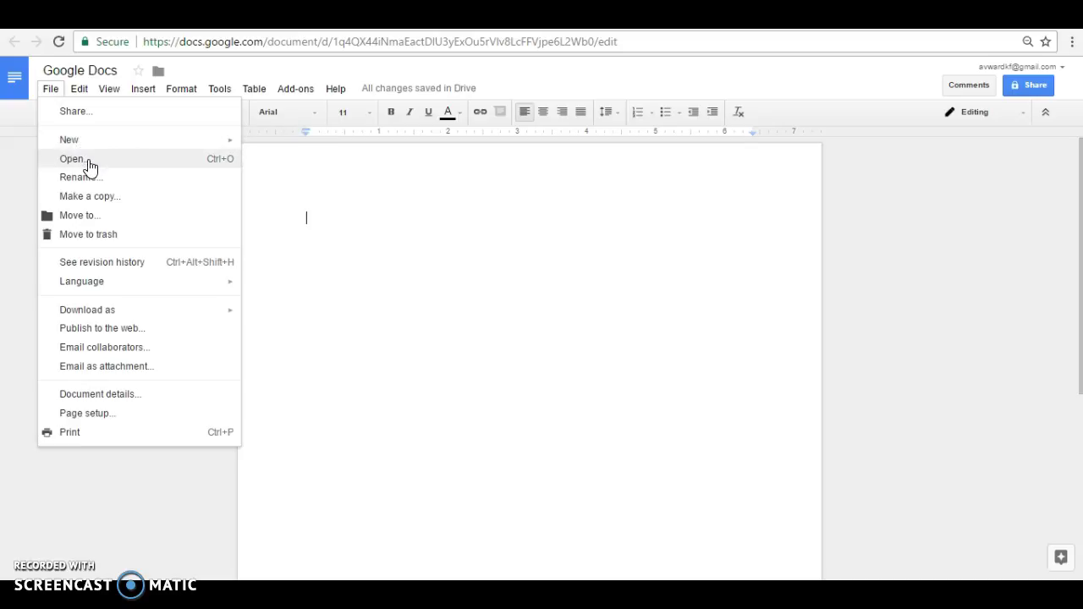
{"action": "left_click", "coordinate": [100, 203]}
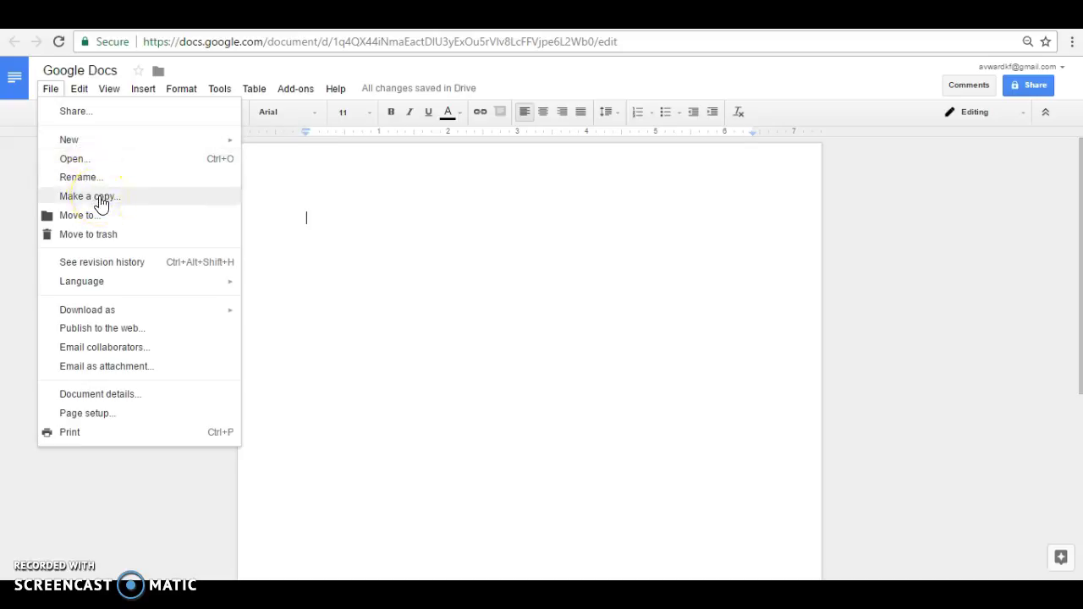
{"action": "left_click", "coordinate": [101, 203]}
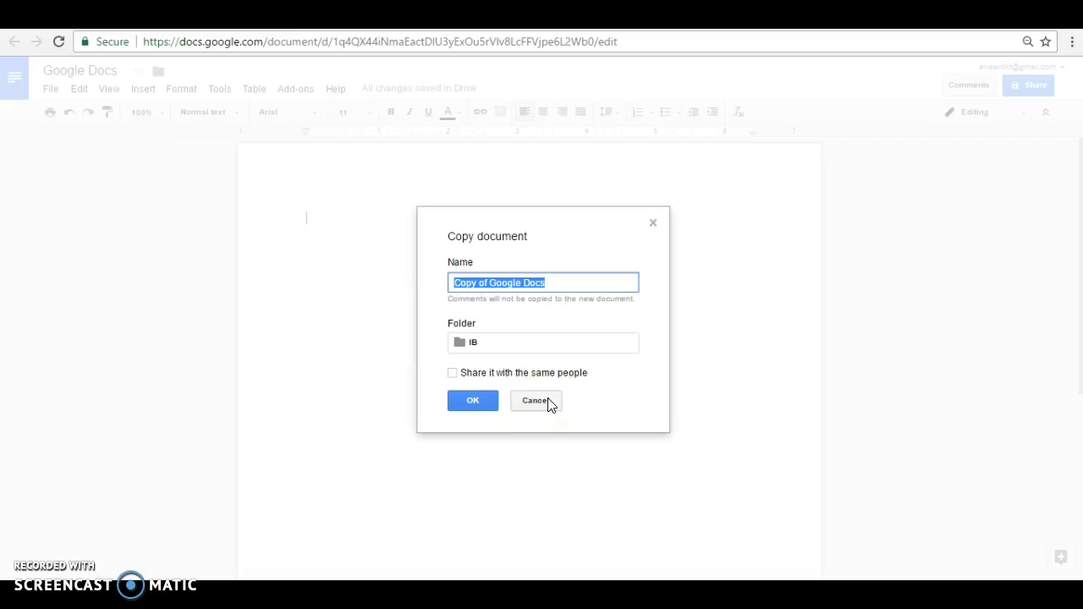
{"action": "left_click", "coordinate": [654, 225]}
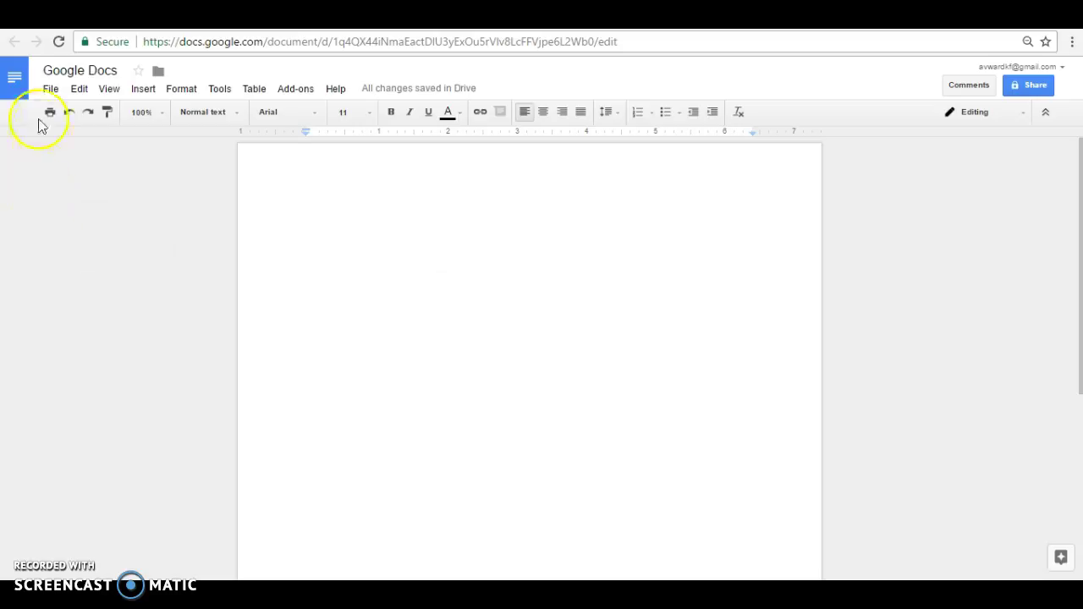
Step: Change the document's page color to medium blue in the page setup
{"action": "left_click", "coordinate": [51, 91]}
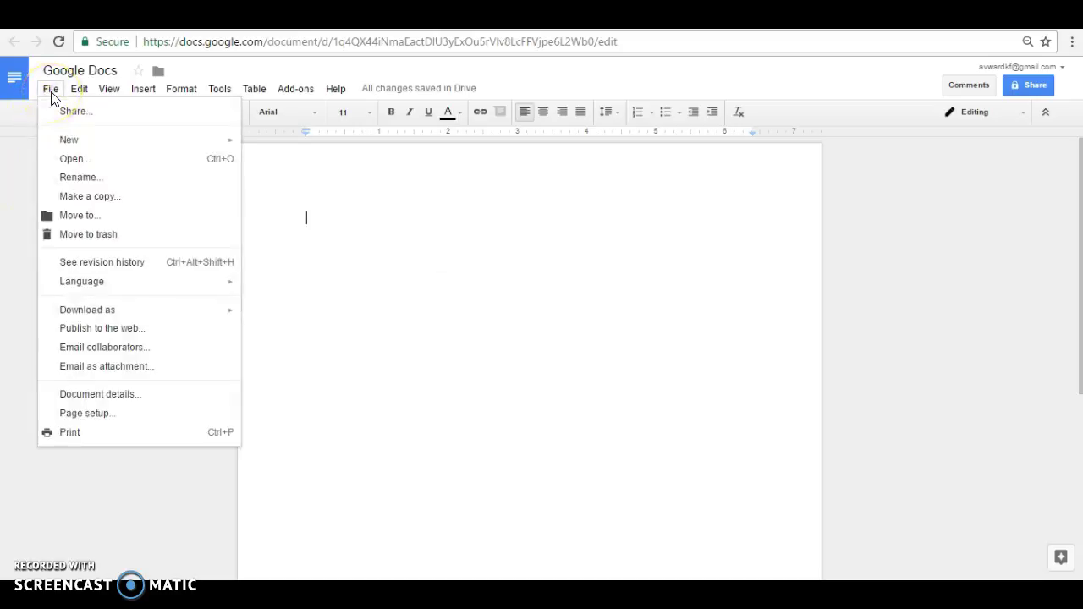
{"action": "left_click", "coordinate": [107, 237]}
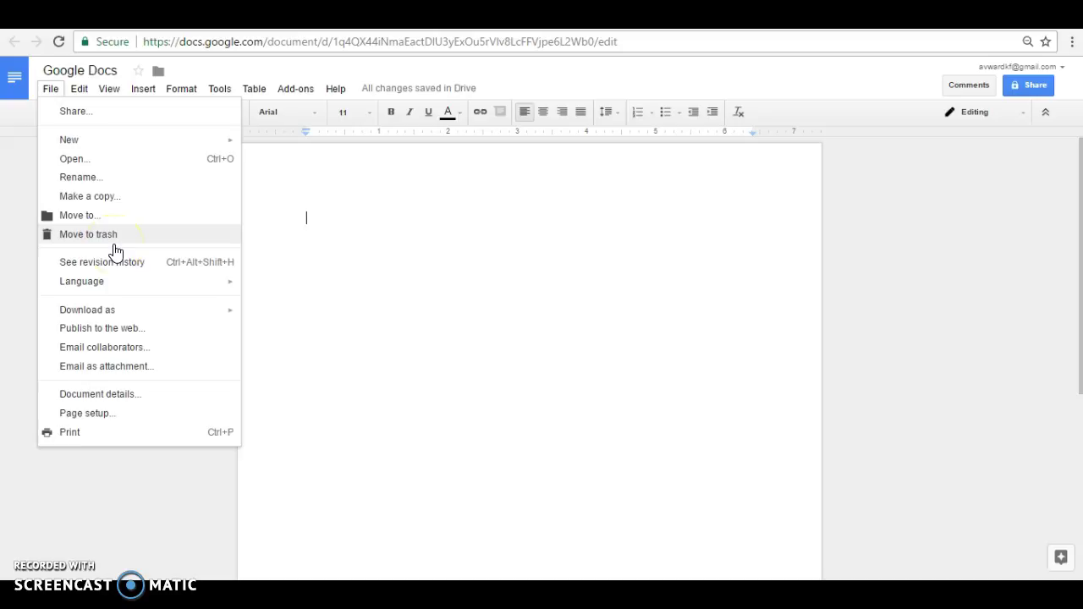
{"action": "left_click", "coordinate": [143, 310]}
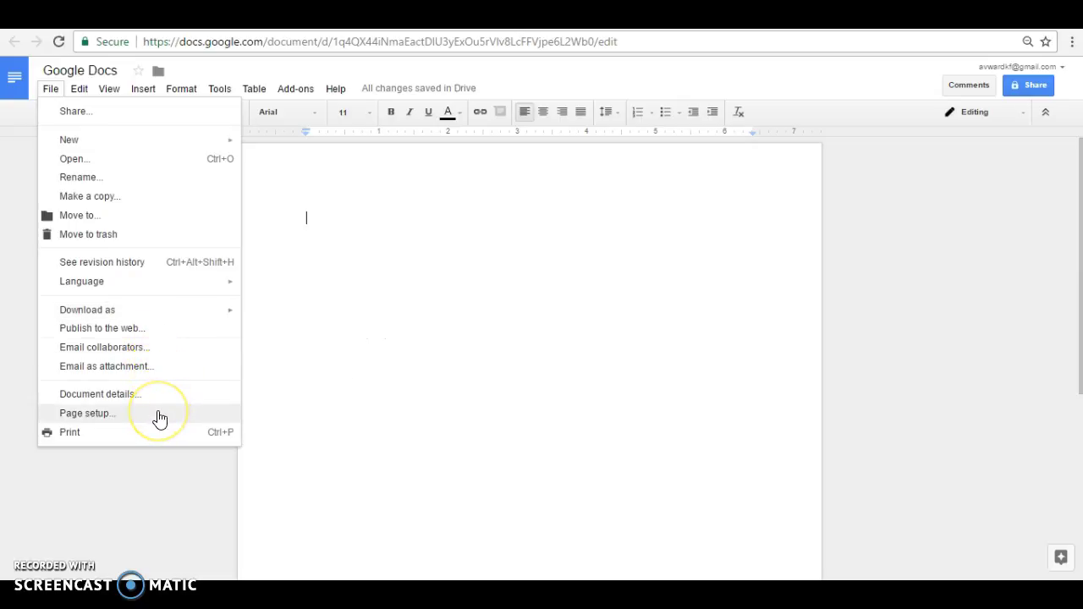
{"action": "left_click", "coordinate": [160, 419]}
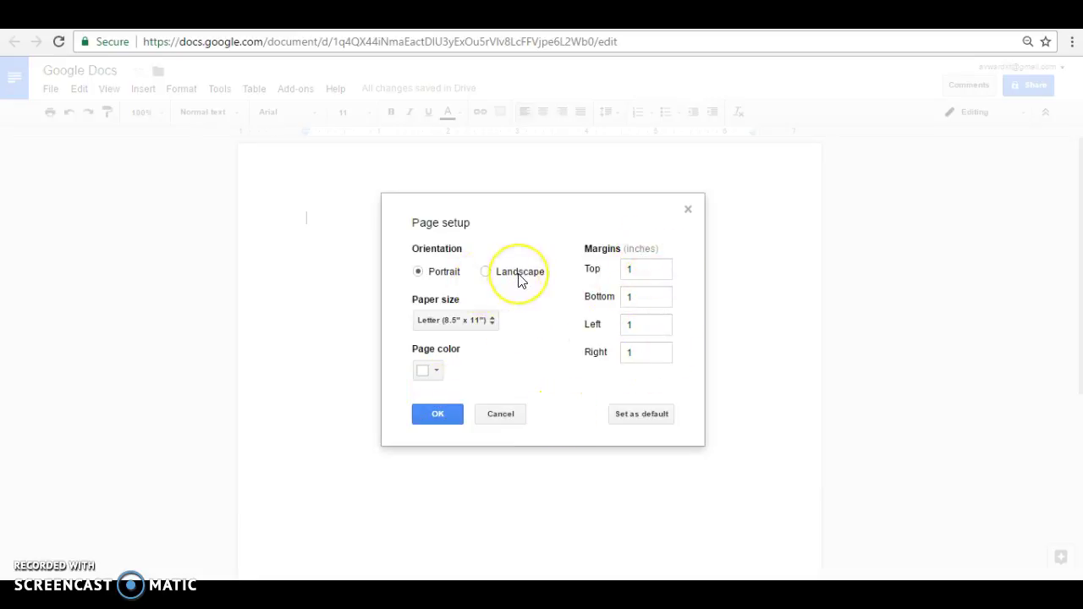
{"action": "left_click", "coordinate": [434, 371]}
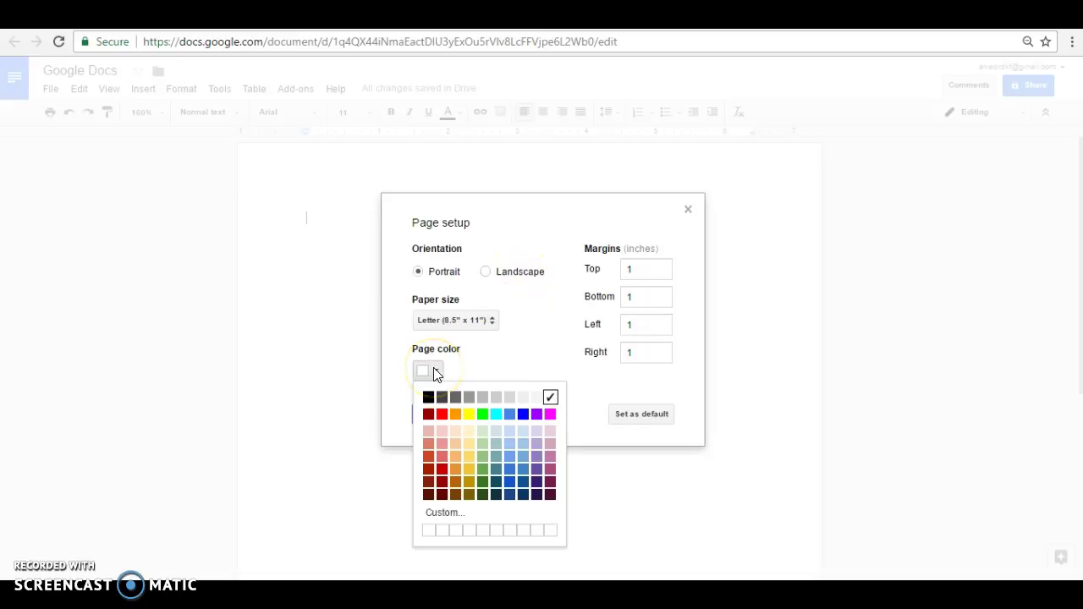
{"action": "left_click", "coordinate": [509, 414]}
{"action": "left_click", "coordinate": [435, 414]}
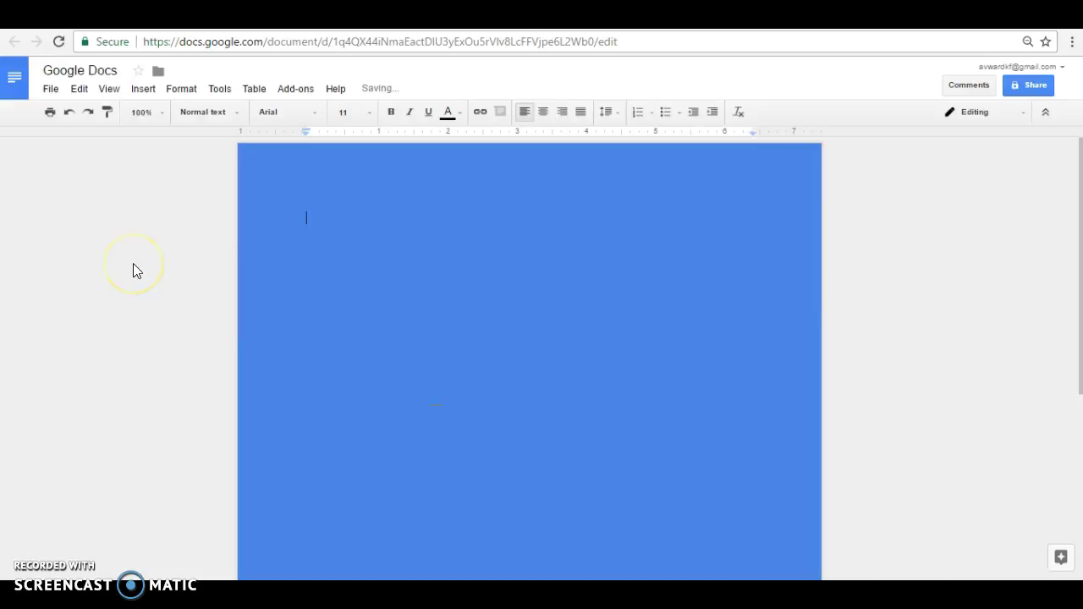
{"action": "left_click", "coordinate": [76, 93]}
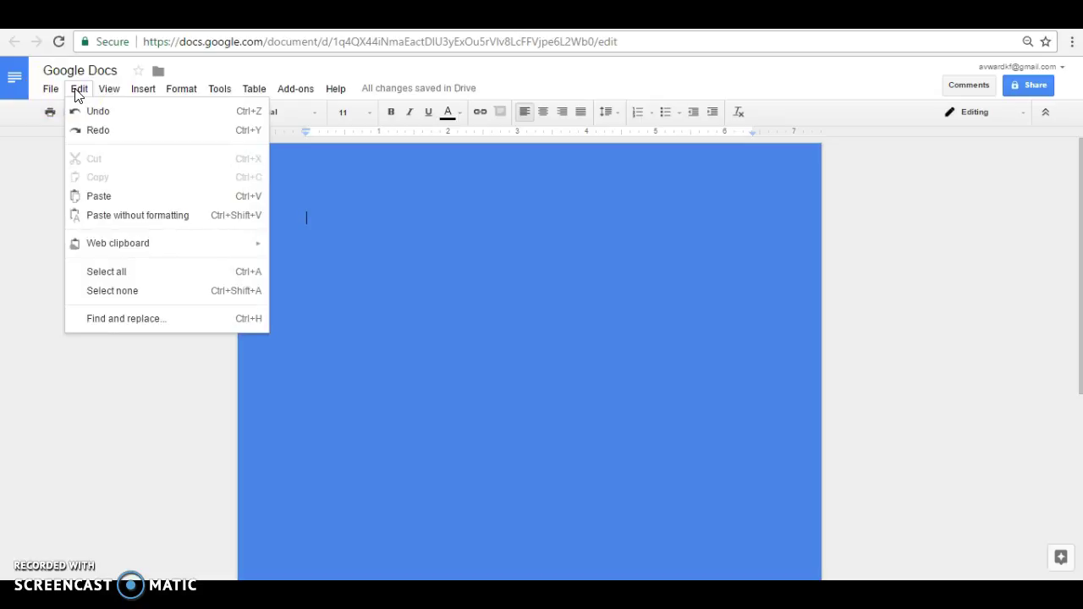
{"action": "left_click", "coordinate": [46, 170]}
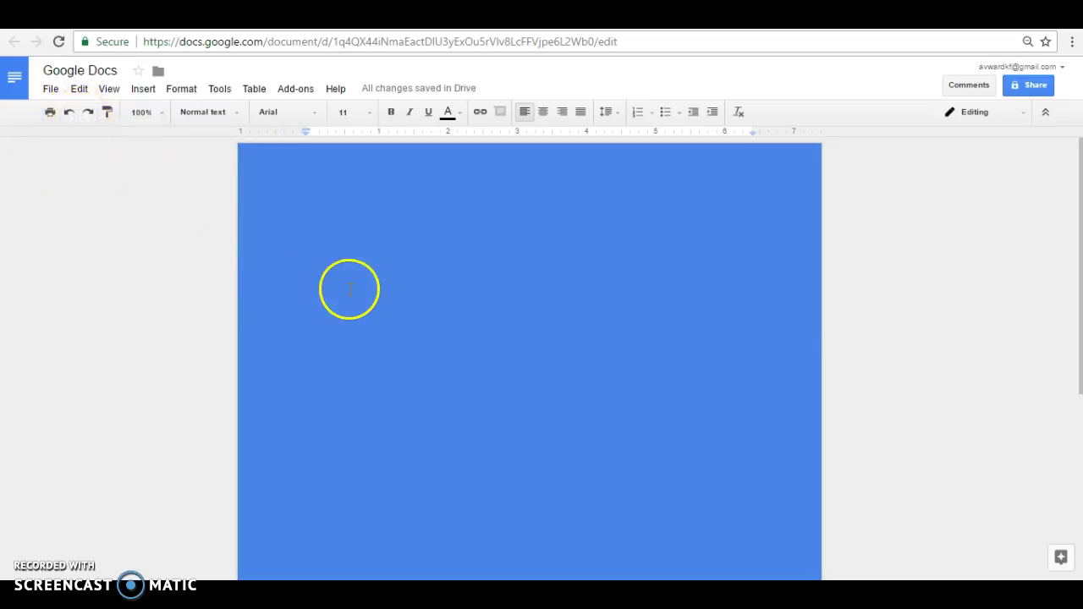
{"action": "left_click", "coordinate": [109, 90]}
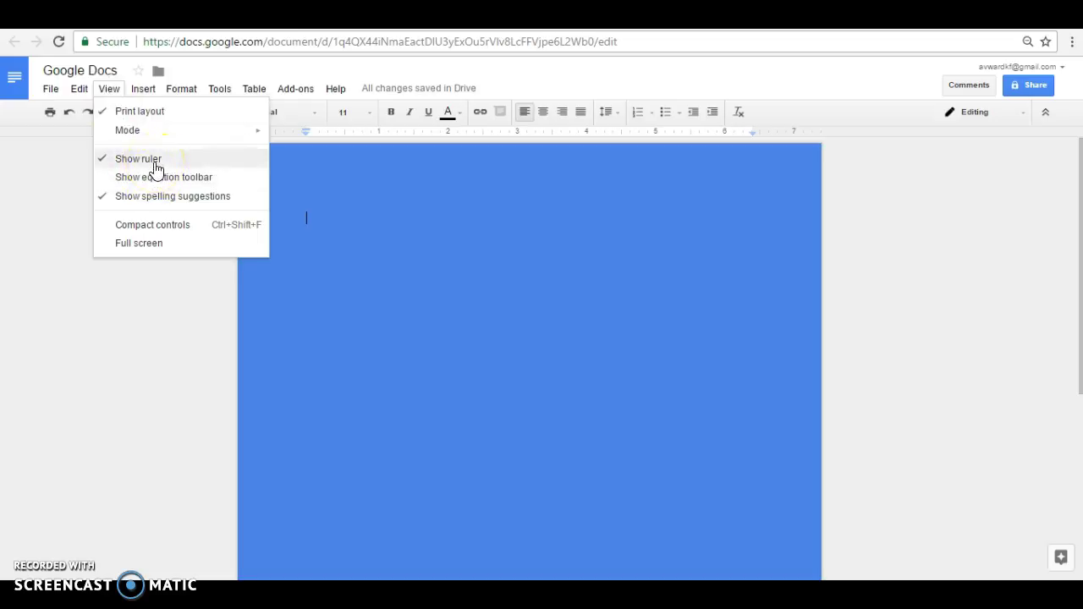
{"action": "mouse_move", "coordinate": [152, 136]}
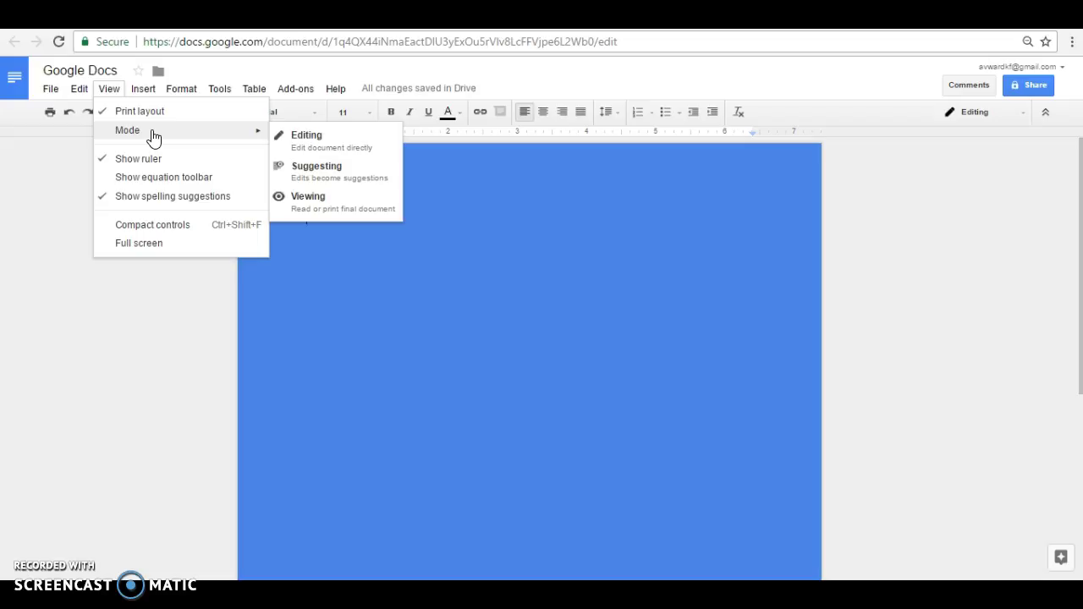
{"action": "left_click", "coordinate": [979, 171]}
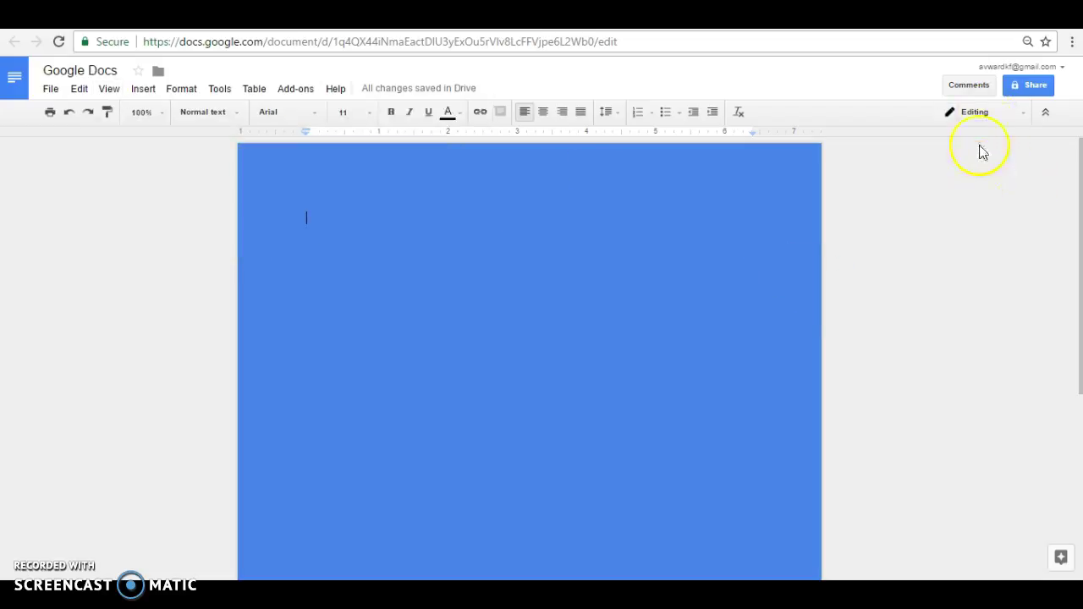
{"action": "left_click", "coordinate": [977, 112]}
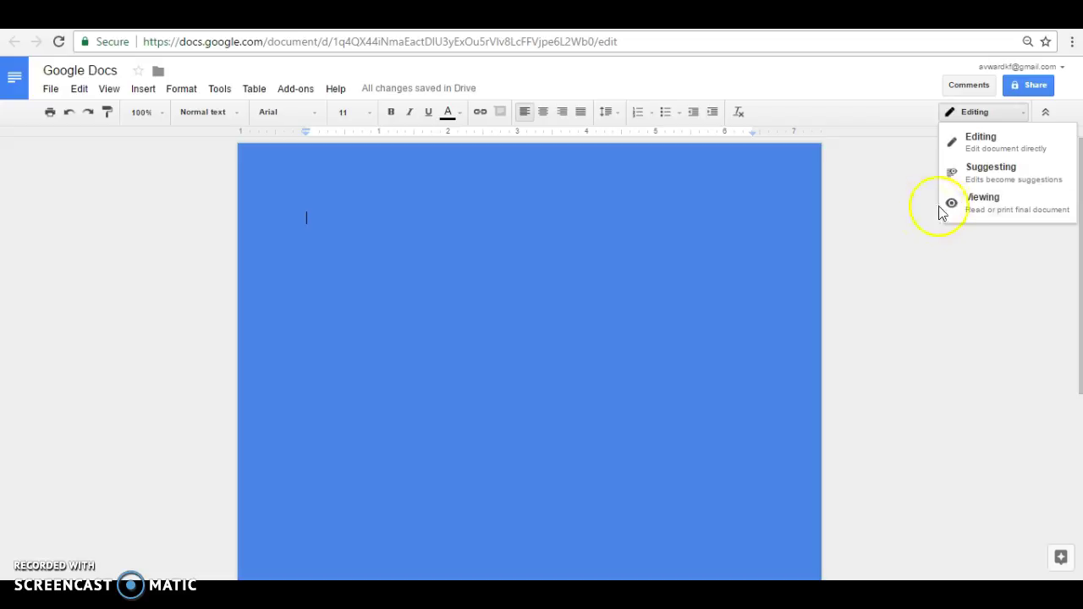
{"action": "left_click", "coordinate": [912, 161]}
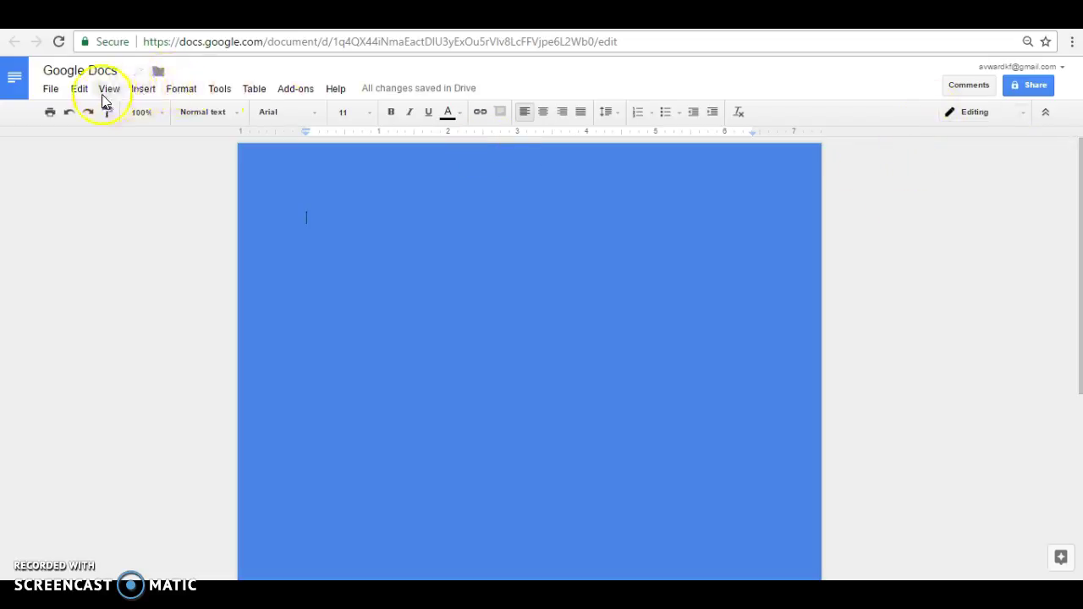
{"action": "left_click", "coordinate": [135, 93]}
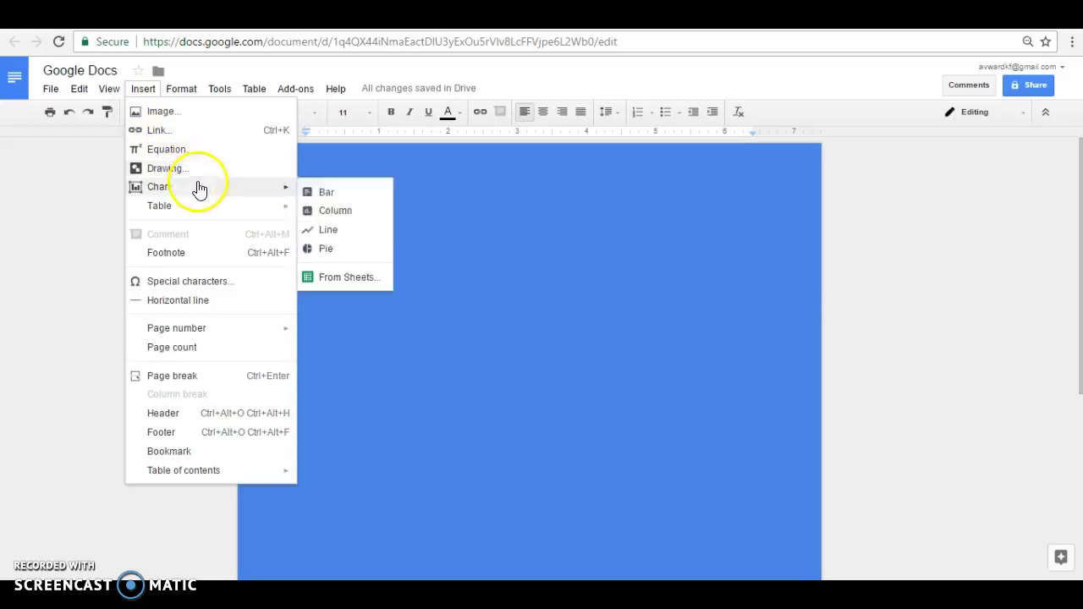
{"action": "mouse_move", "coordinate": [201, 208]}
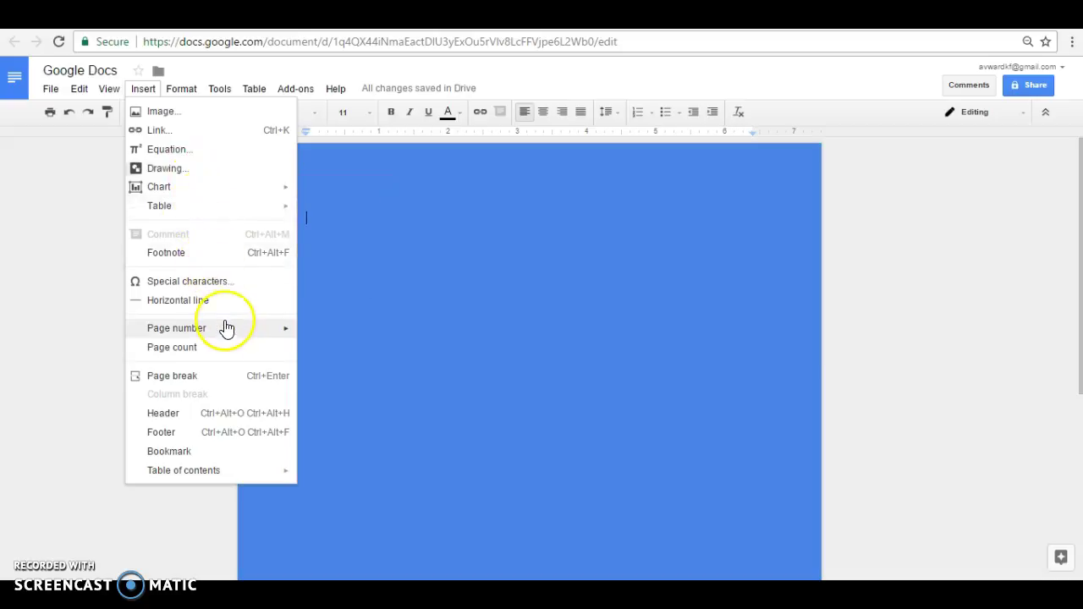
{"action": "mouse_move", "coordinate": [225, 333]}
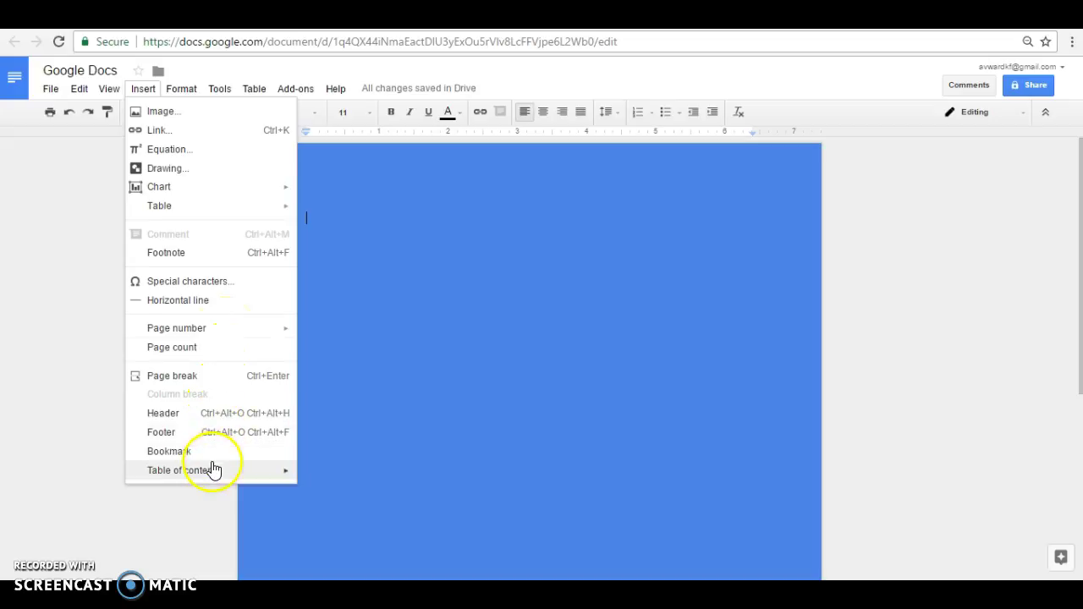
{"action": "mouse_move", "coordinate": [211, 479]}
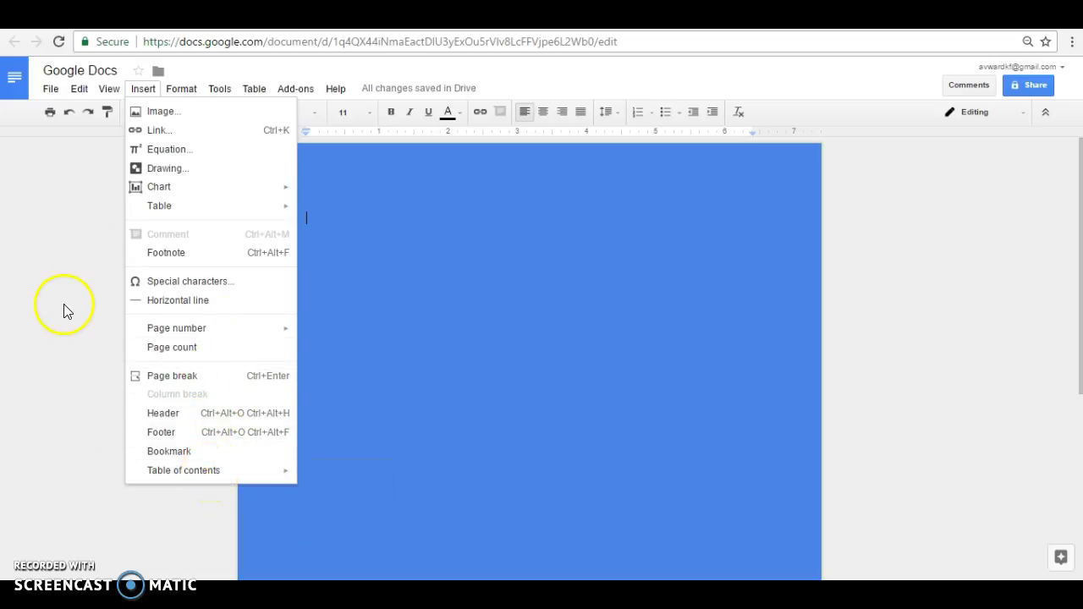
{"action": "mouse_move", "coordinate": [179, 95]}
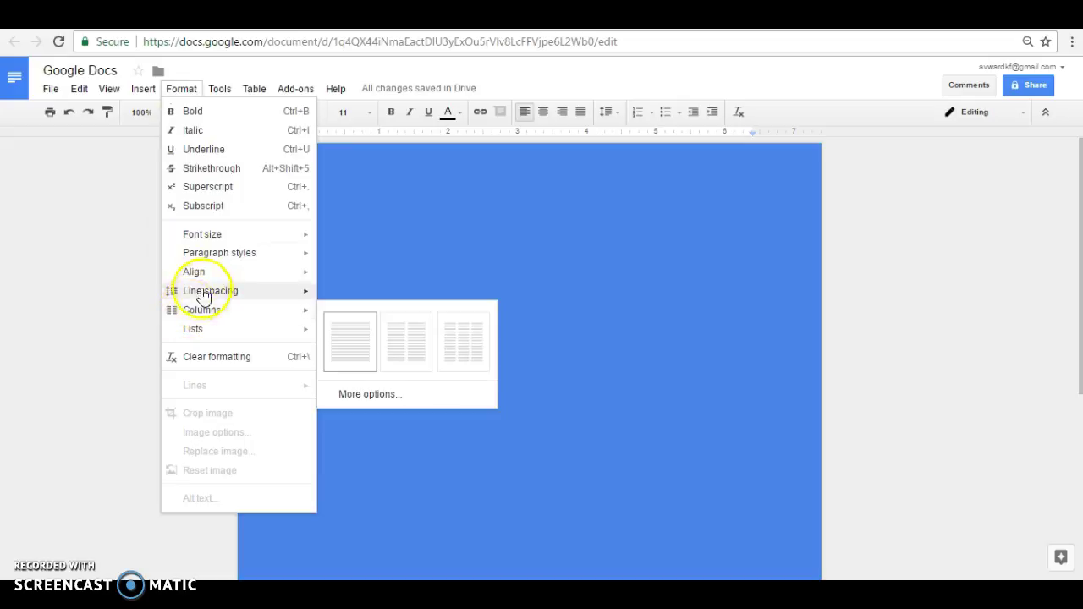
{"action": "mouse_move", "coordinate": [212, 292]}
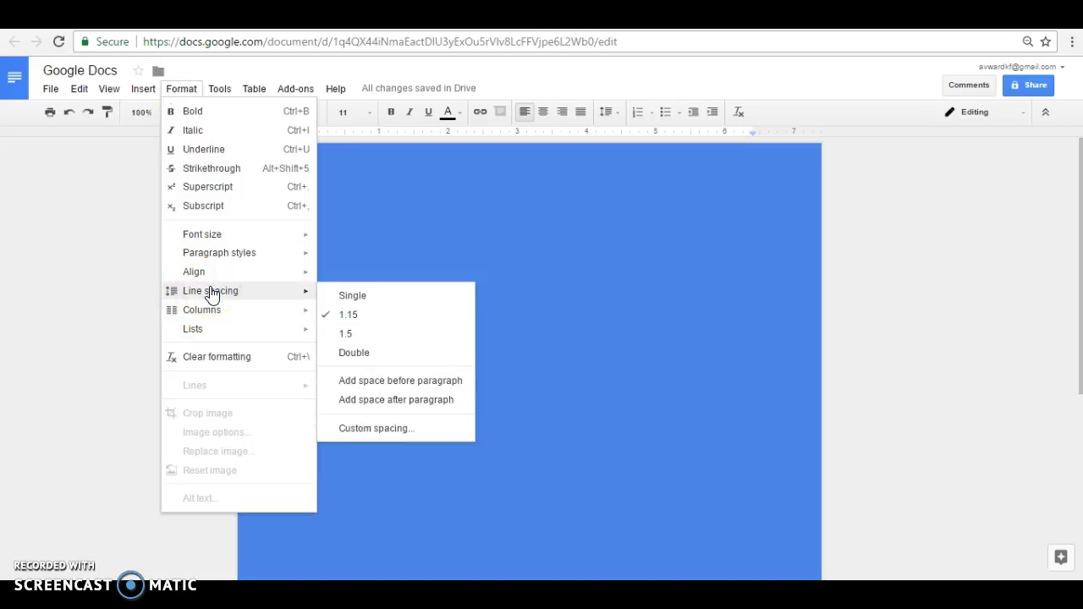
{"action": "left_click", "coordinate": [222, 93]}
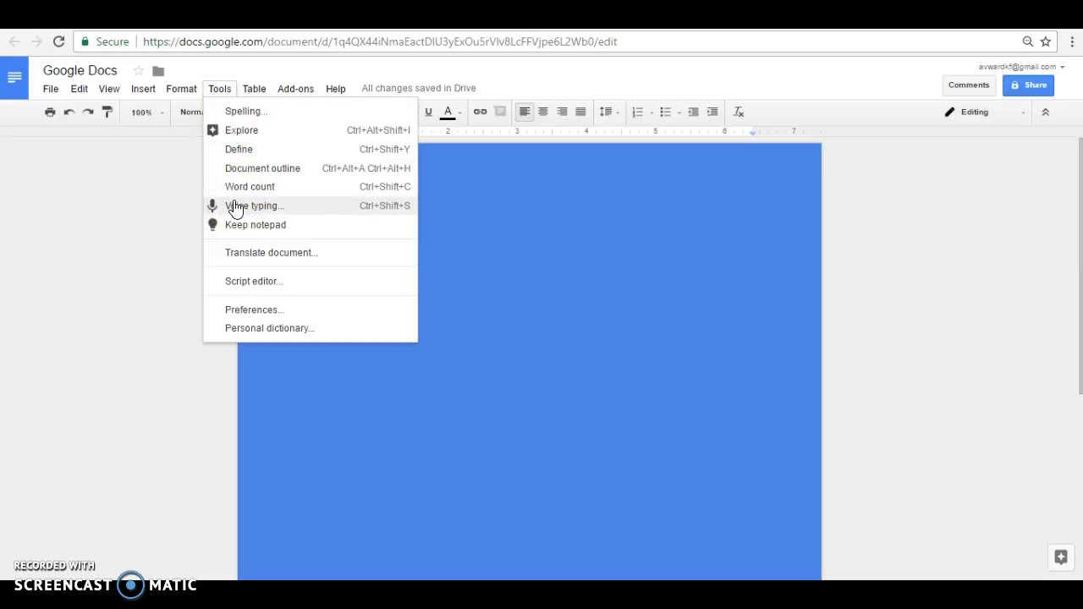
{"action": "left_click", "coordinate": [255, 92]}
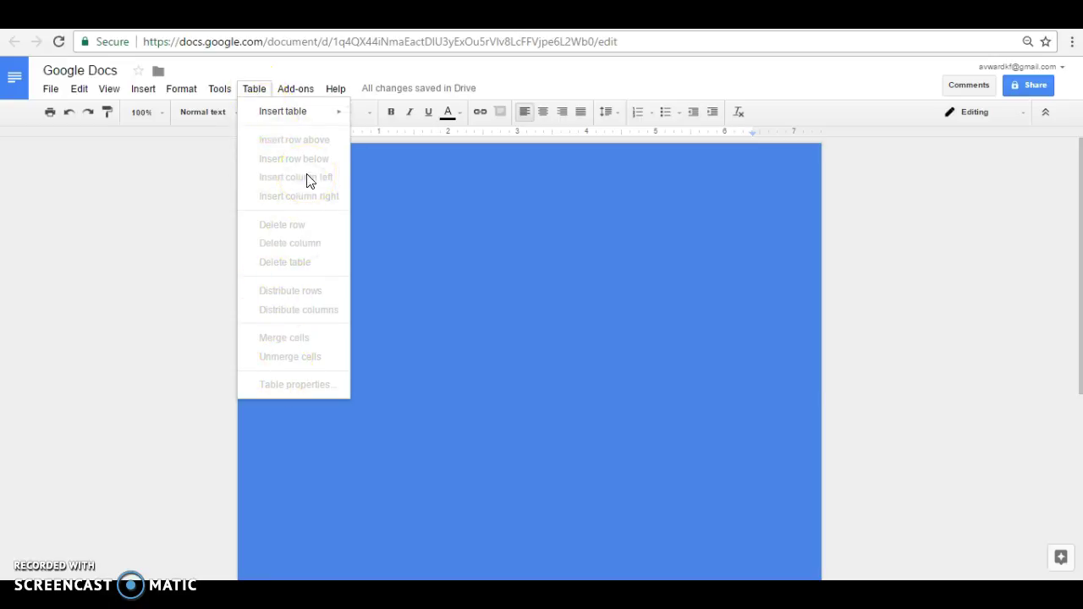
Step: Find the free MindMeister add-on in the add-ons store, install it with the requested permissions, and dismiss its introduction
{"action": "left_click", "coordinate": [298, 90]}
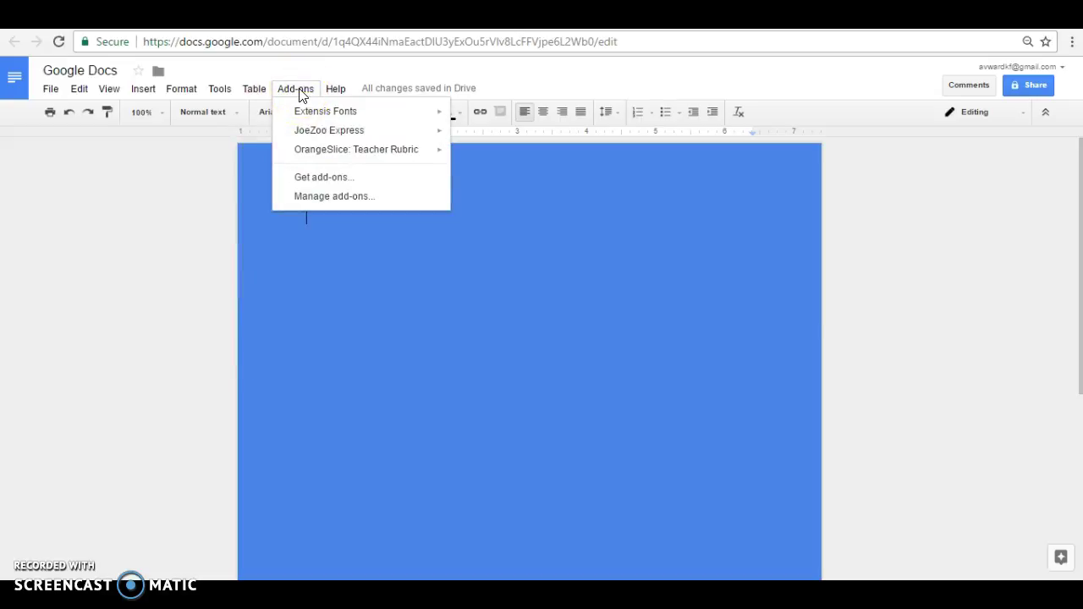
{"action": "left_click", "coordinate": [311, 179]}
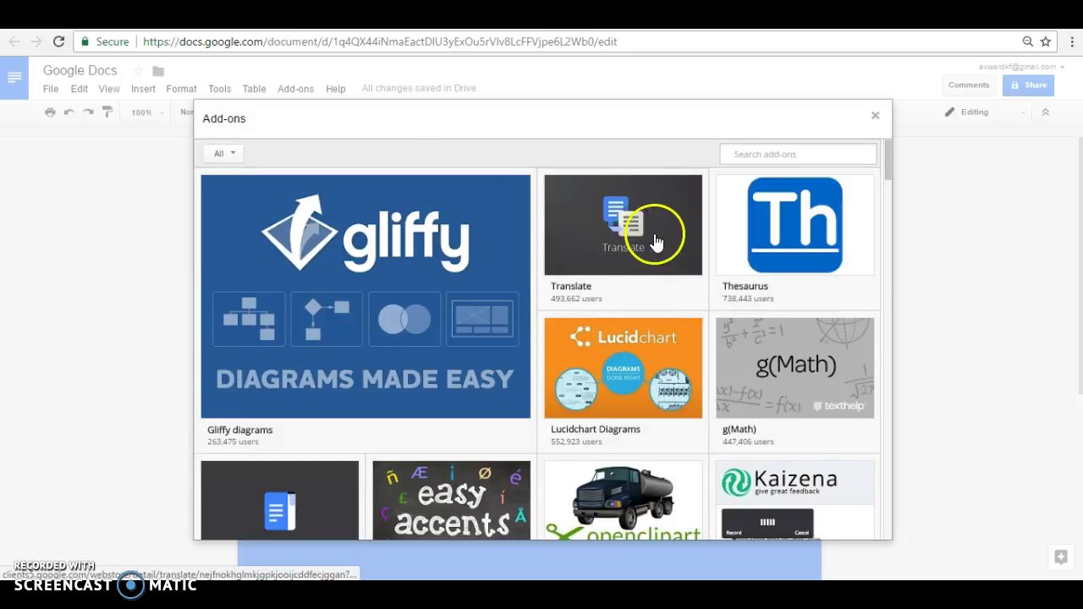
{"action": "mouse_move", "coordinate": [820, 263]}
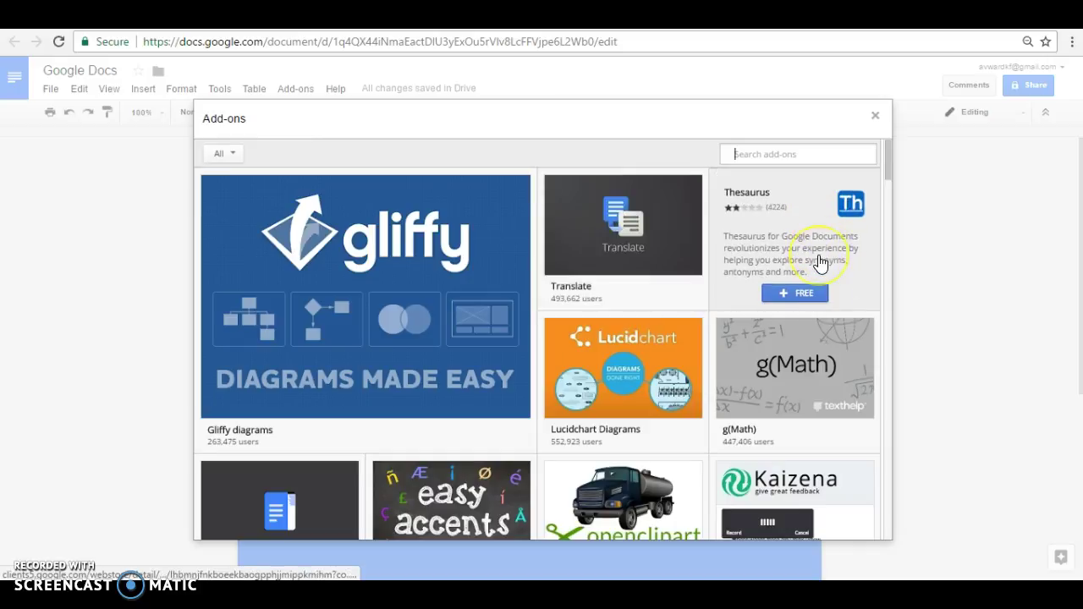
{"action": "left_click_drag", "start_coordinate": [888, 172], "coordinate": [887, 214]}
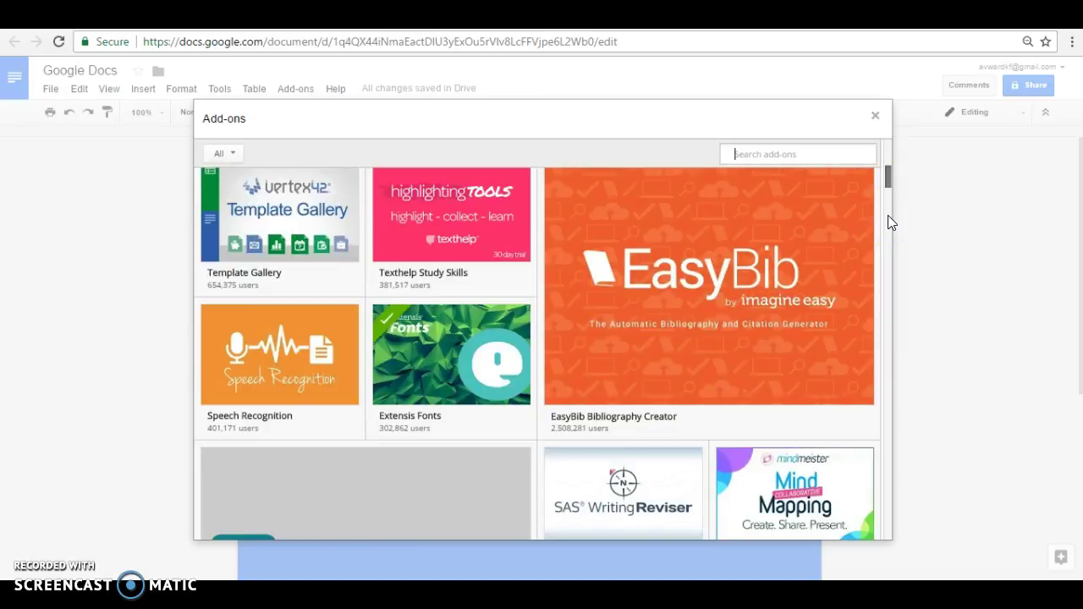
{"action": "scroll", "coordinate": [887, 215], "scroll_direction": "down", "scroll_amount": 2}
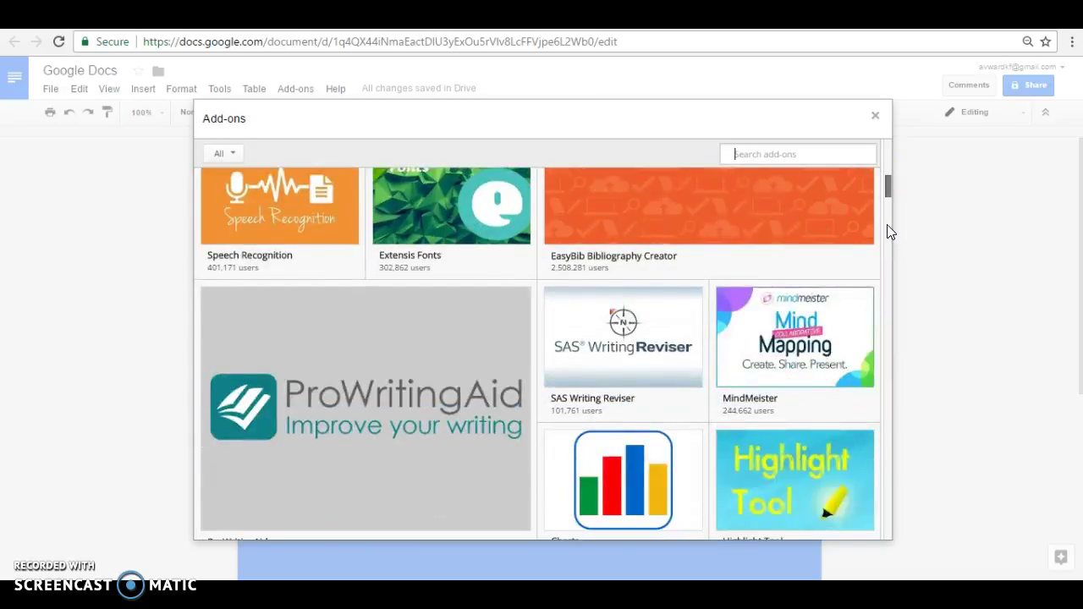
{"action": "scroll", "coordinate": [887, 224], "scroll_direction": "down", "scroll_amount": 1}
{"action": "mouse_move", "coordinate": [793, 357]}
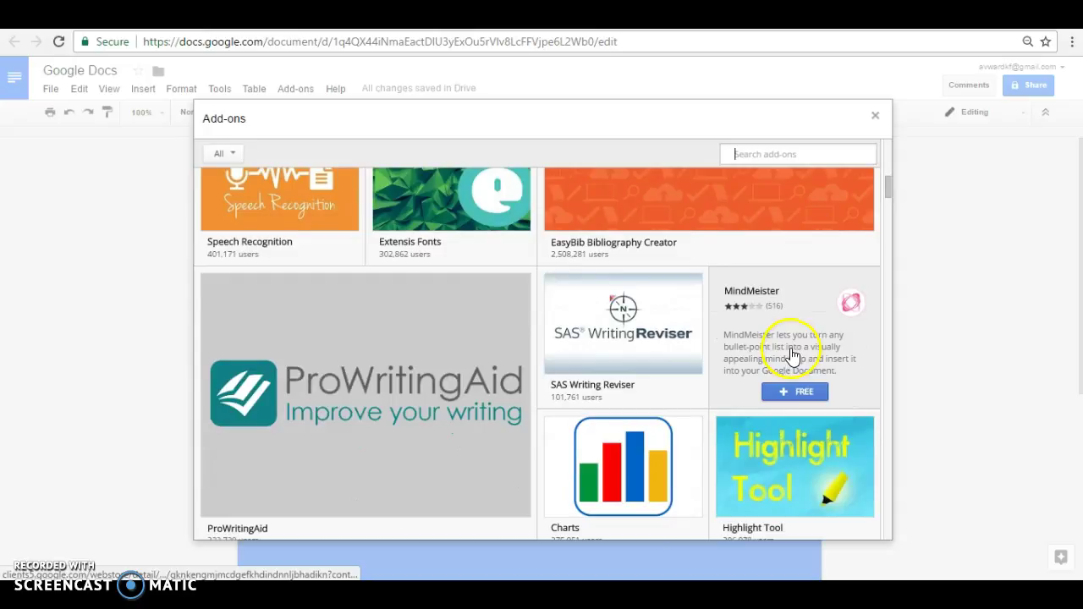
{"action": "left_click", "coordinate": [801, 395]}
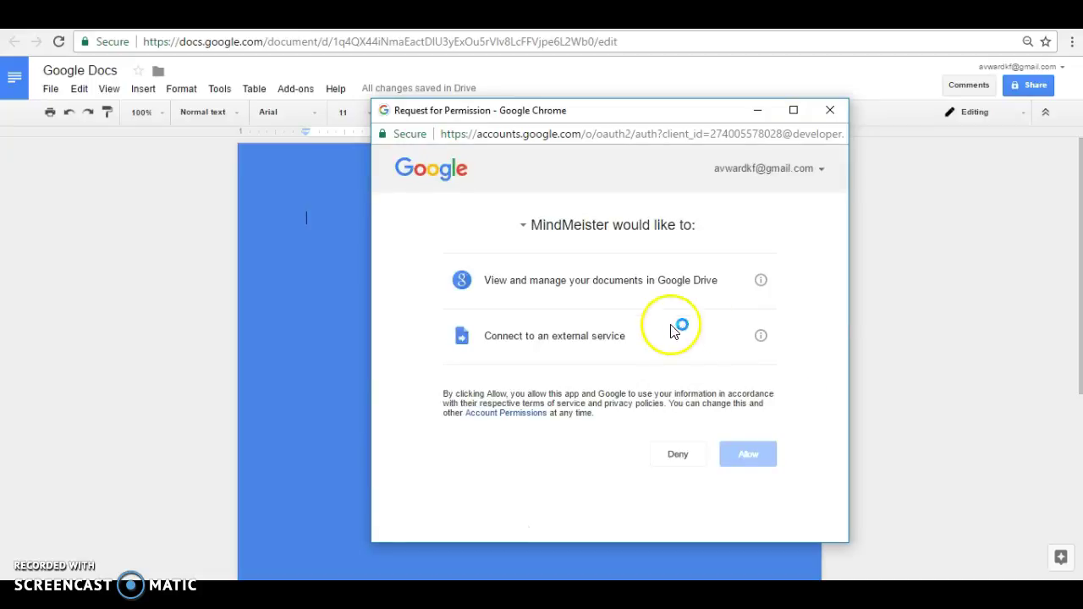
{"action": "left_click", "coordinate": [744, 460]}
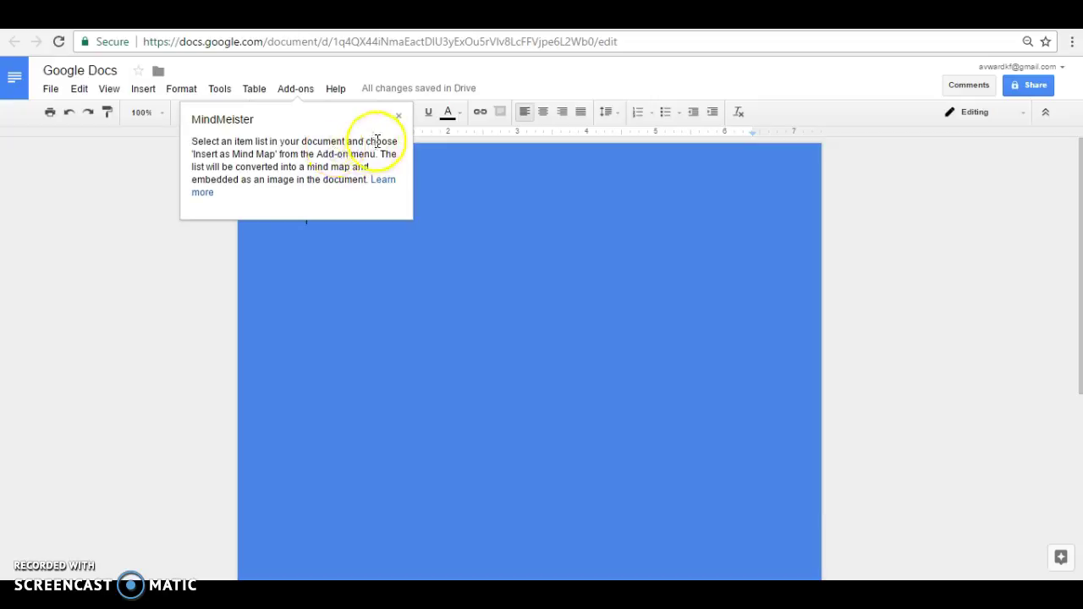
{"action": "left_click", "coordinate": [396, 117]}
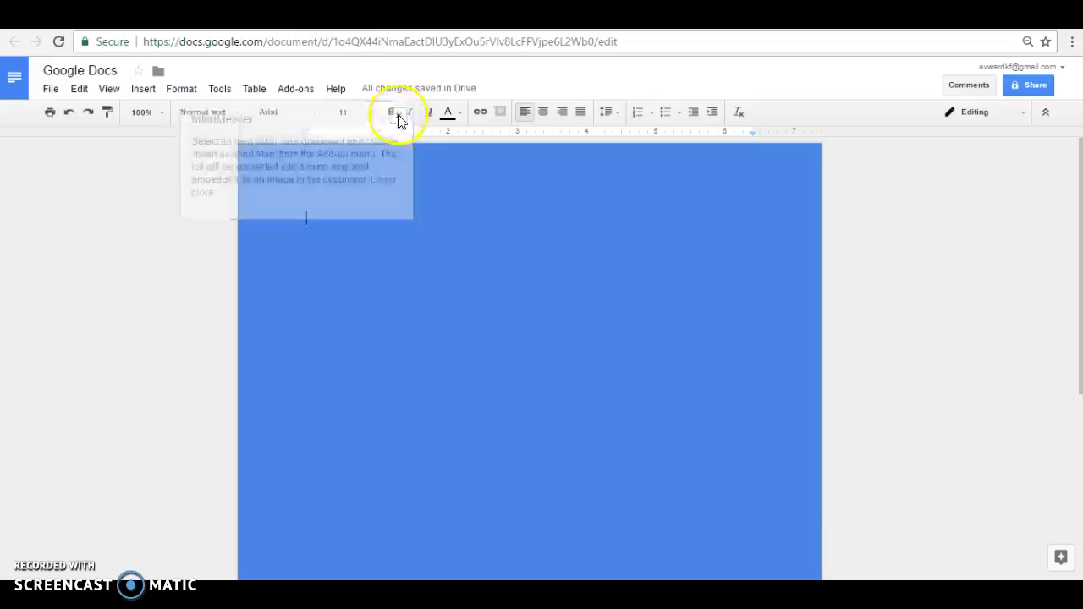
Step: Look through the installed add-ons' commands and try to insert a mind map with MindMeister
{"action": "left_click", "coordinate": [297, 90]}
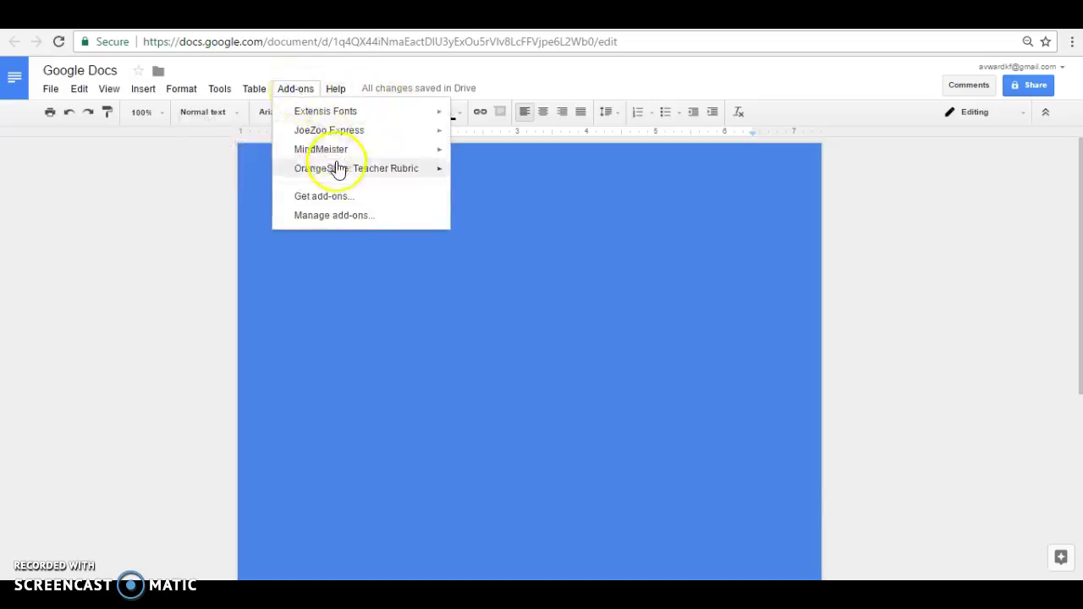
{"action": "mouse_move", "coordinate": [336, 118]}
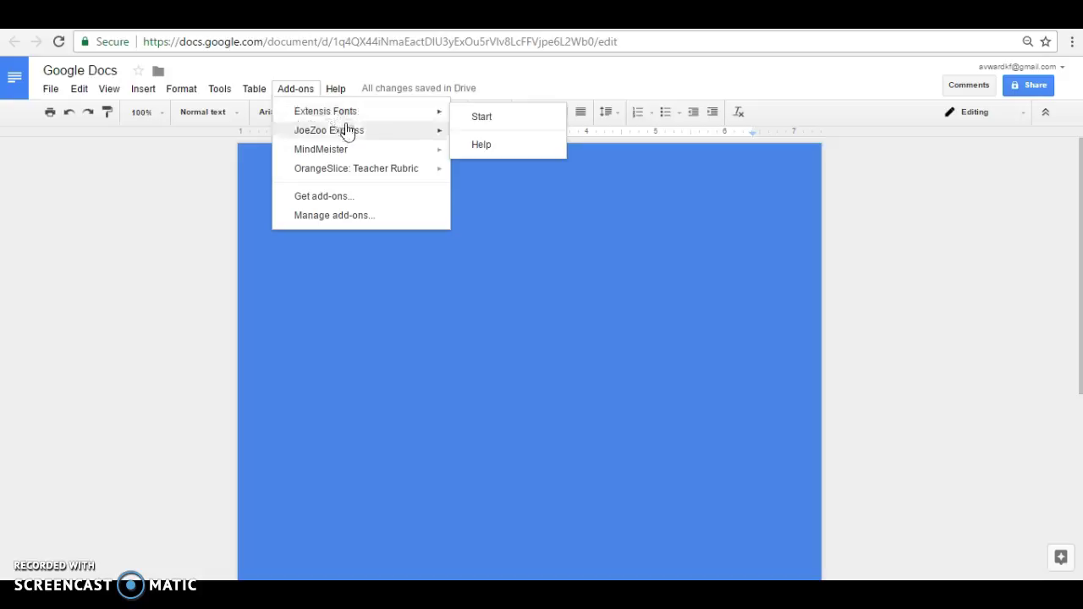
{"action": "mouse_move", "coordinate": [349, 136]}
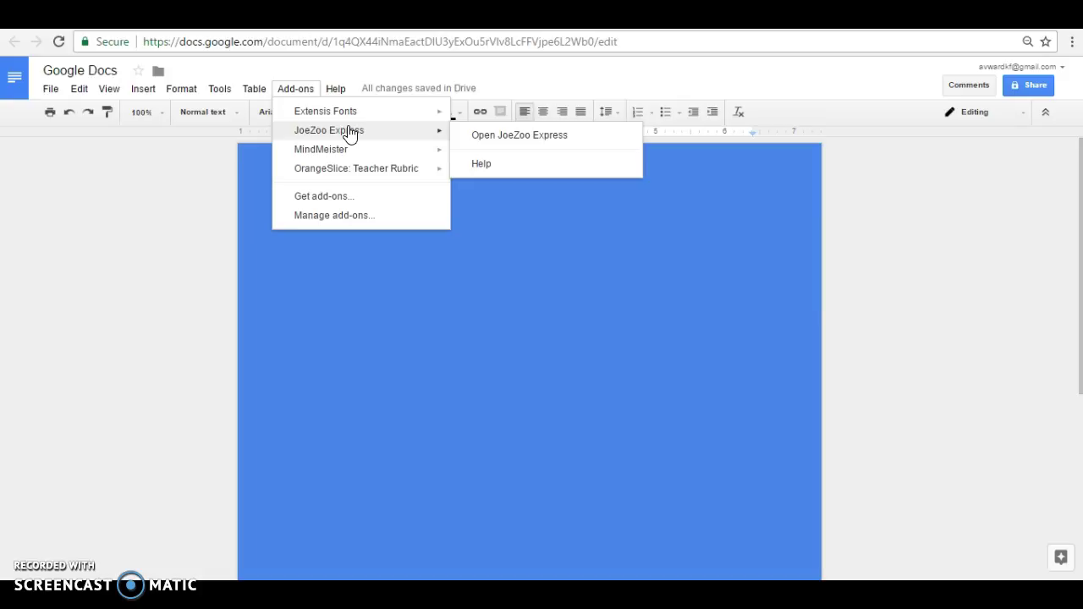
{"action": "left_click", "coordinate": [379, 181]}
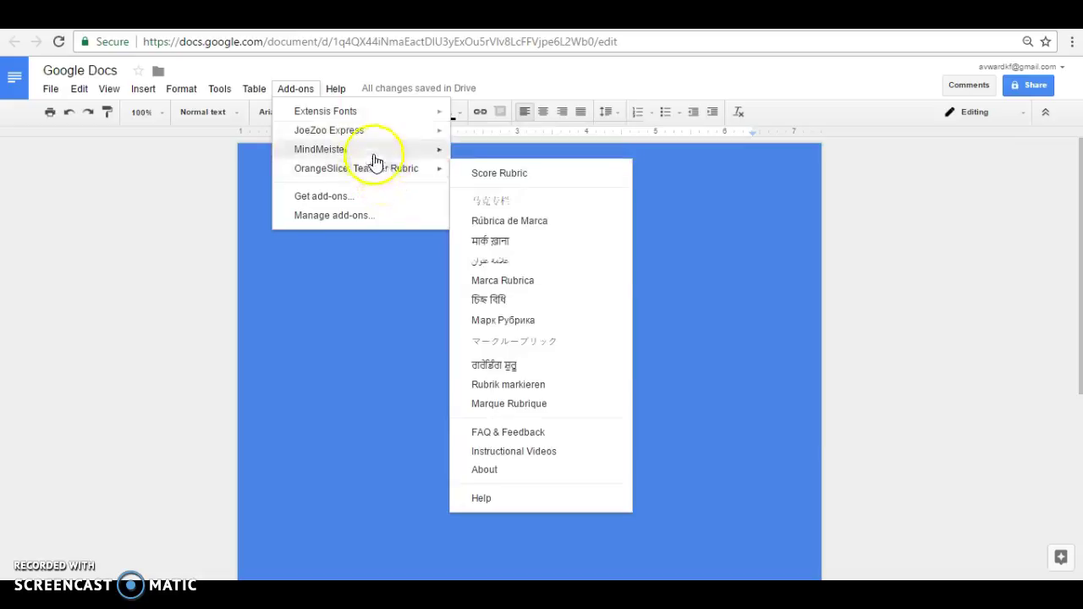
{"action": "left_click", "coordinate": [375, 161]}
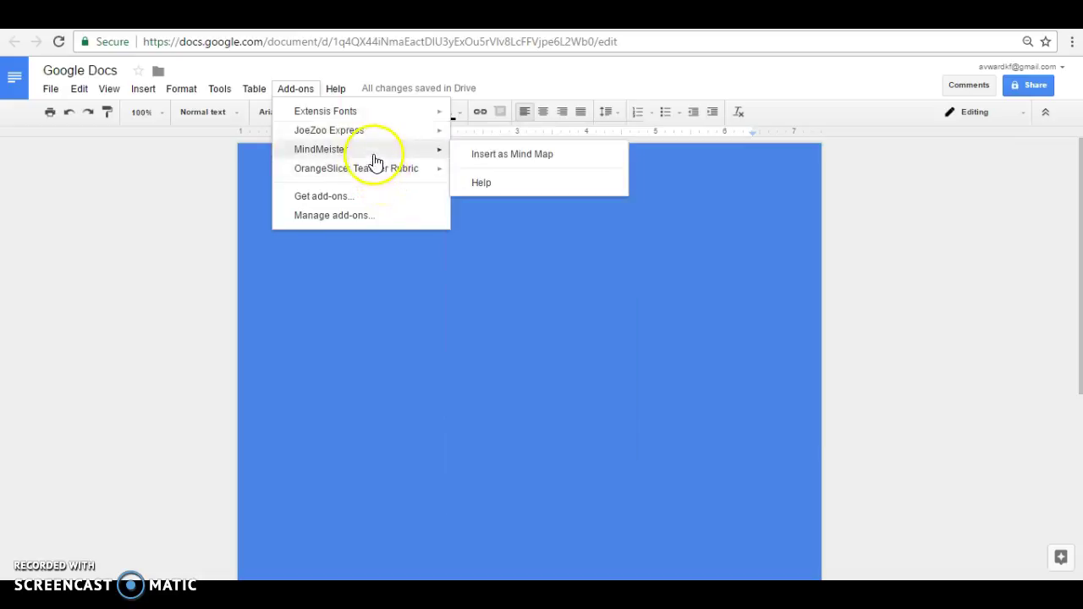
{"action": "left_click", "coordinate": [500, 161]}
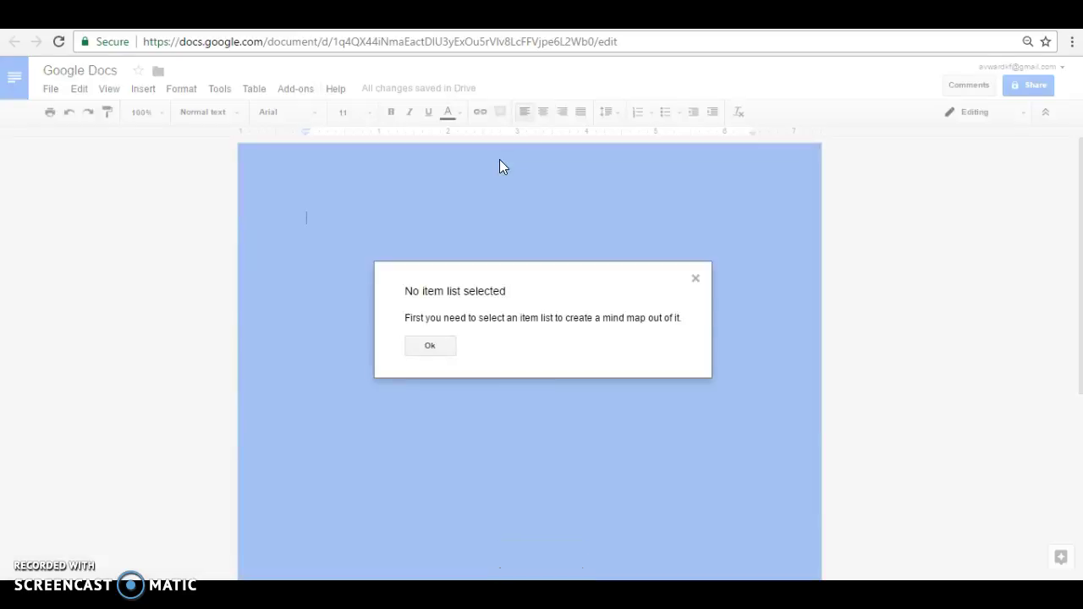
{"action": "left_click", "coordinate": [432, 349]}
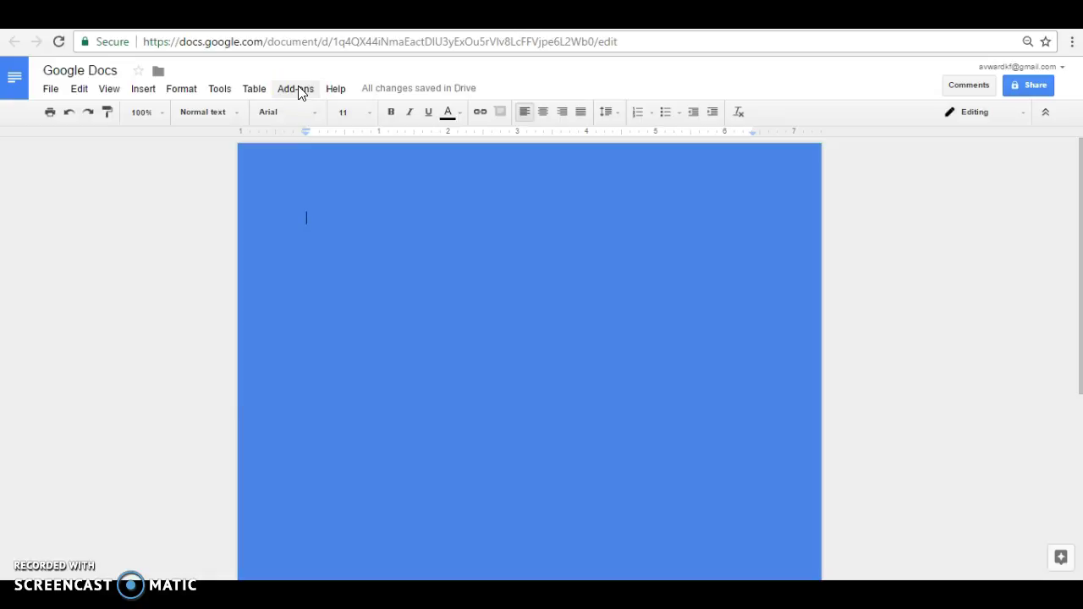
{"action": "left_click", "coordinate": [335, 89]}
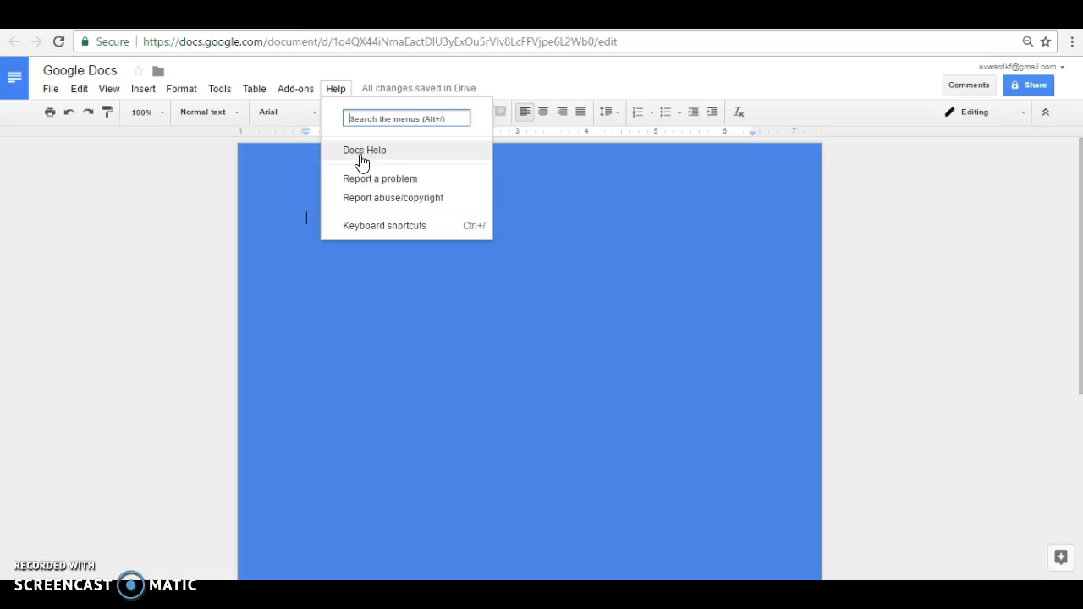
{"action": "left_click", "coordinate": [163, 214]}
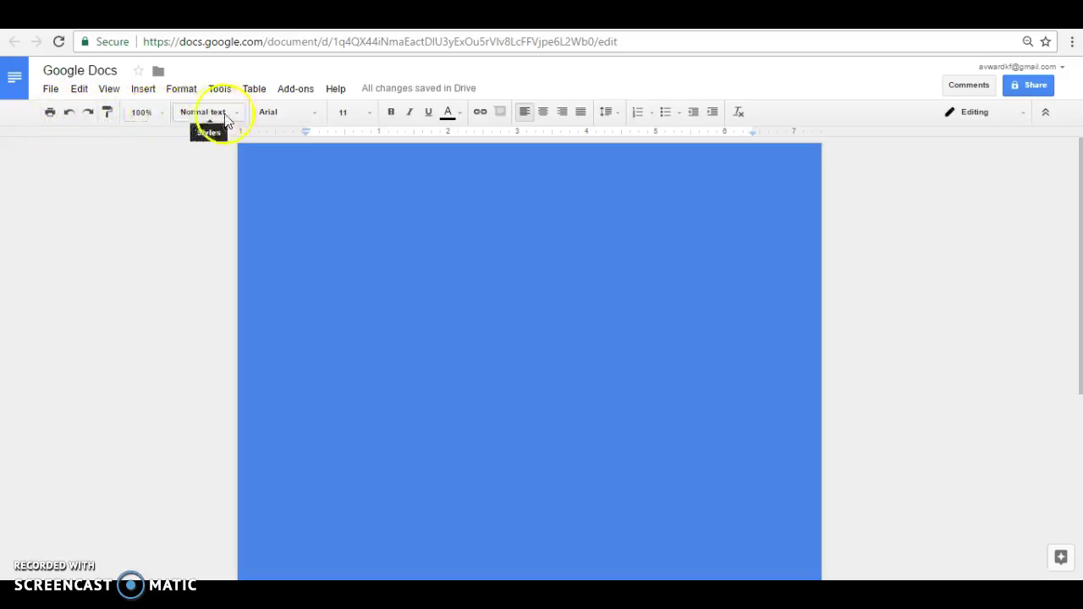
Step: Apply the Title style to the document's first line, enter "Title" and center it
{"action": "left_click", "coordinate": [236, 116]}
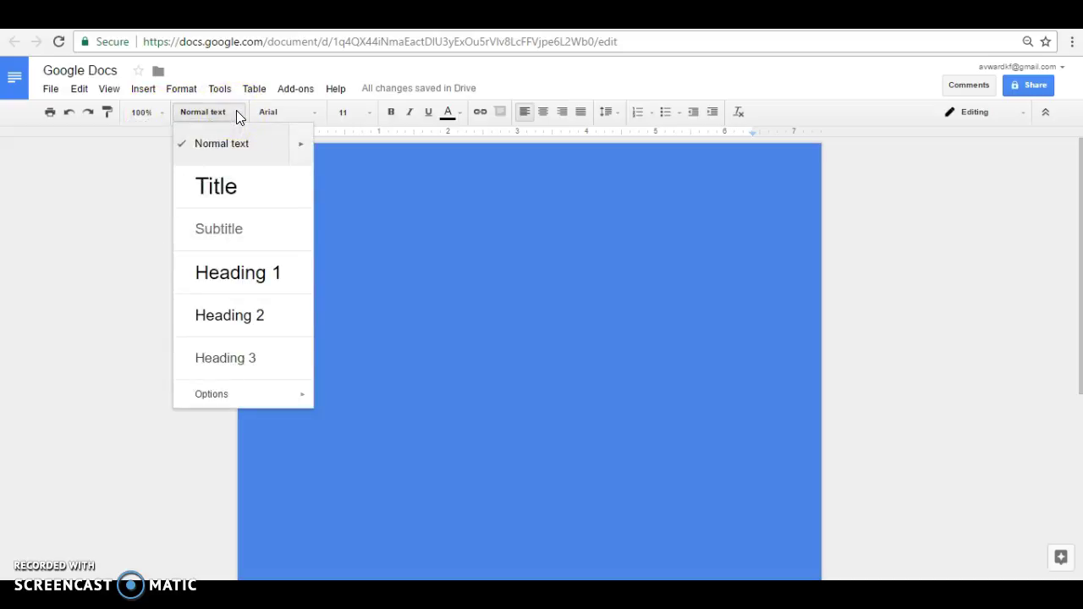
{"action": "left_click", "coordinate": [217, 188]}
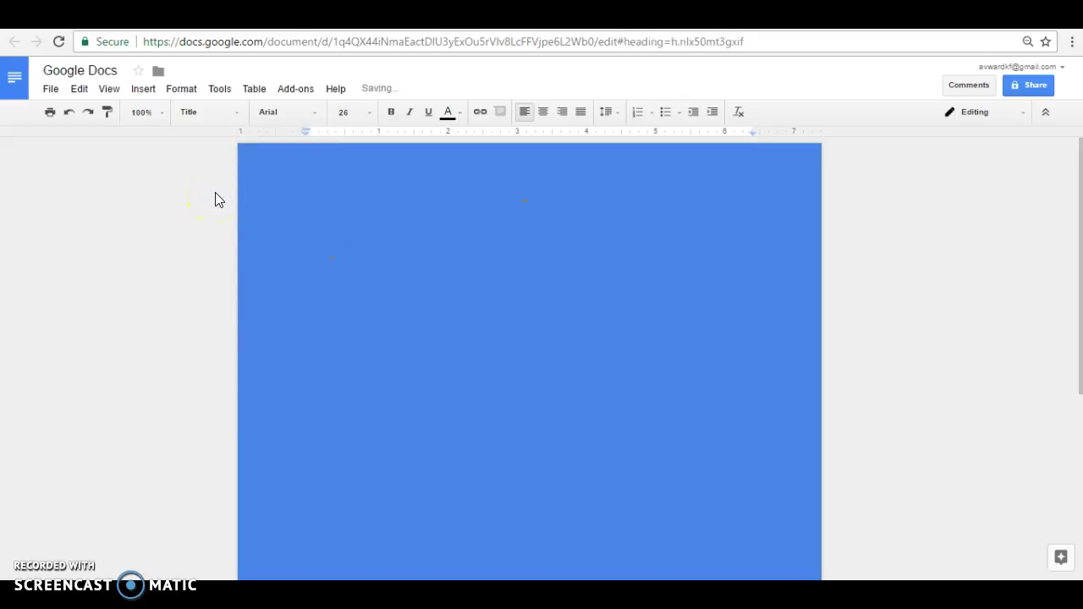
{"action": "type", "text": "Title"}
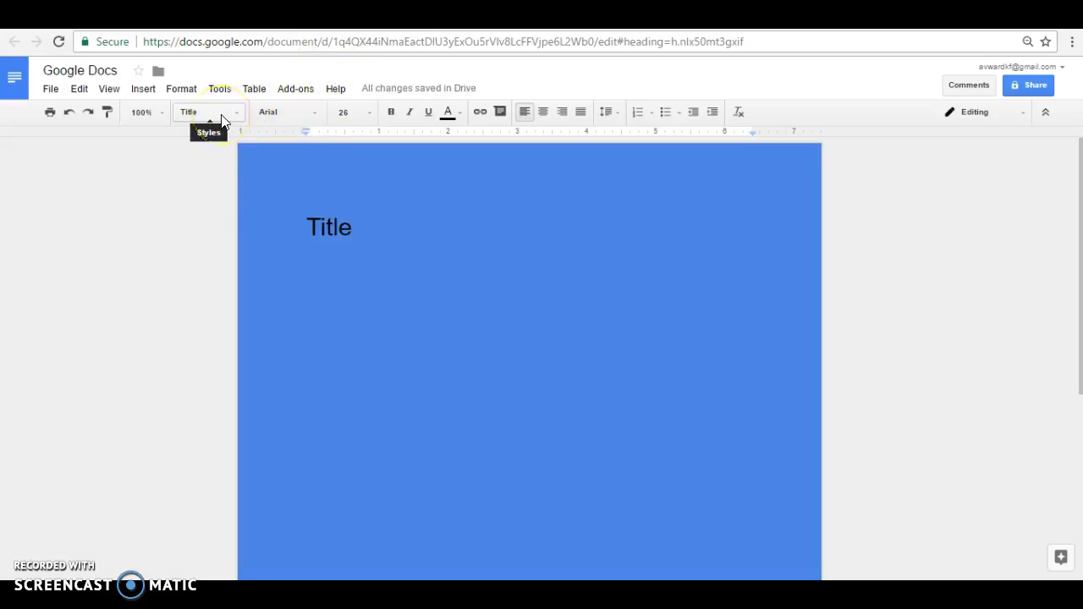
{"action": "left_click", "coordinate": [543, 111]}
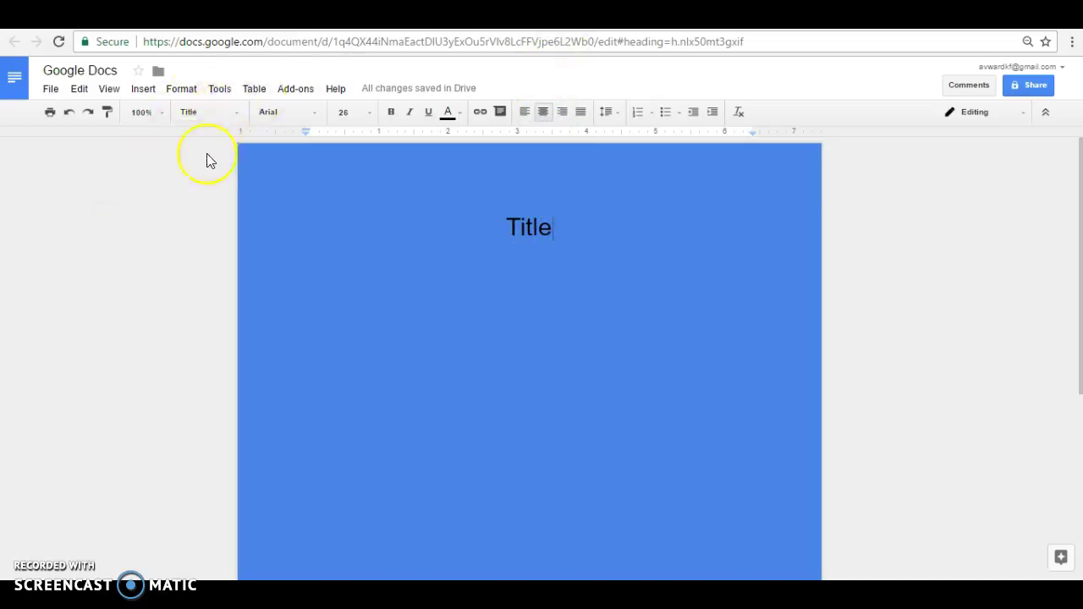
Step: Add a line reading "Normal text" in the Normal text style below the title
{"action": "key", "text": "Return"}
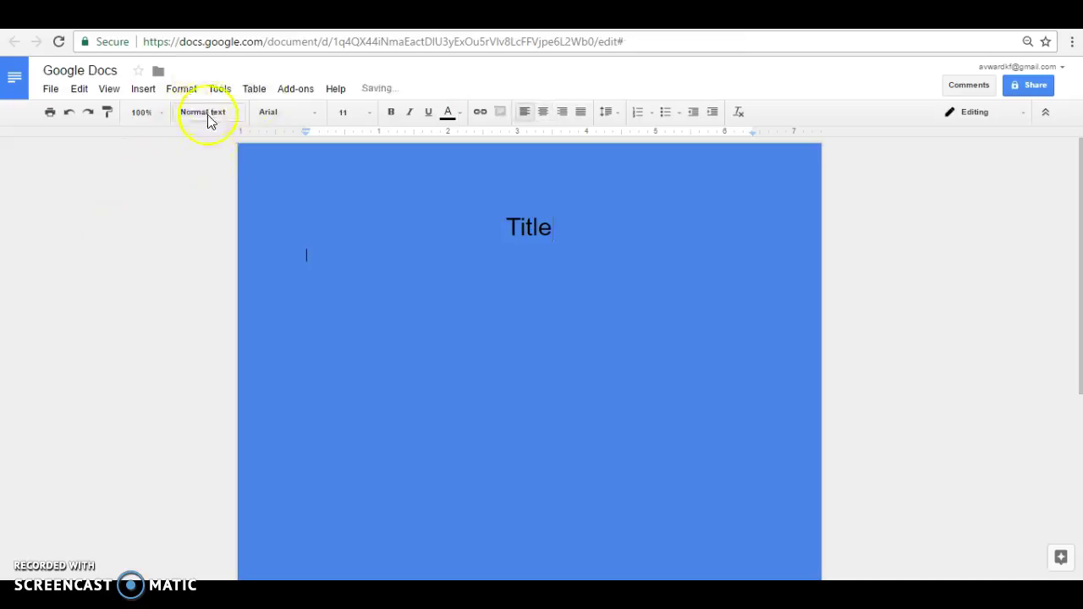
{"action": "type", "text": "No"}
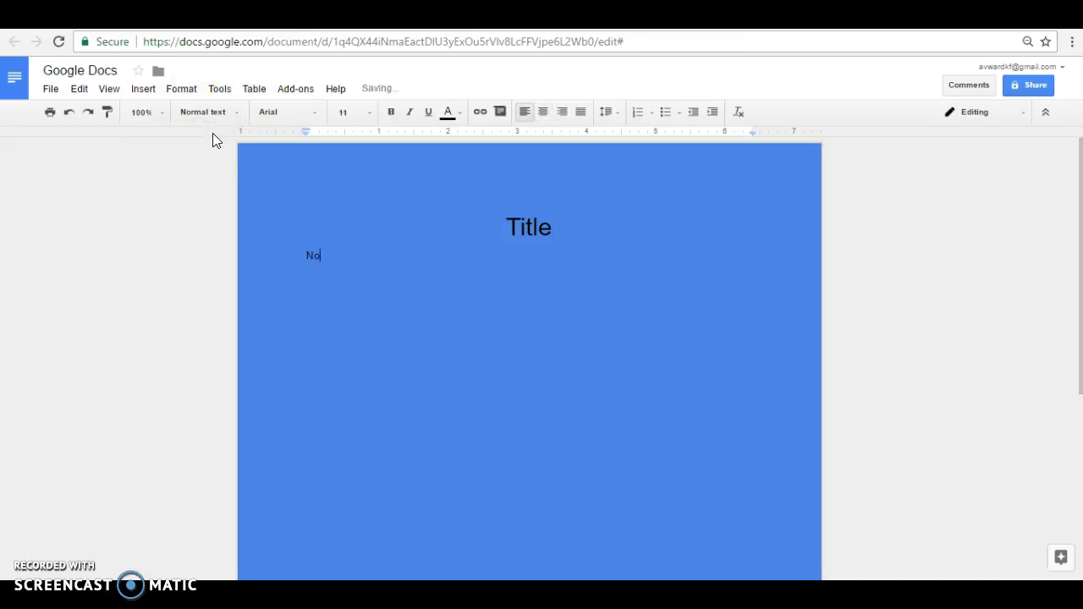
{"action": "type", "text": "rmal text"}
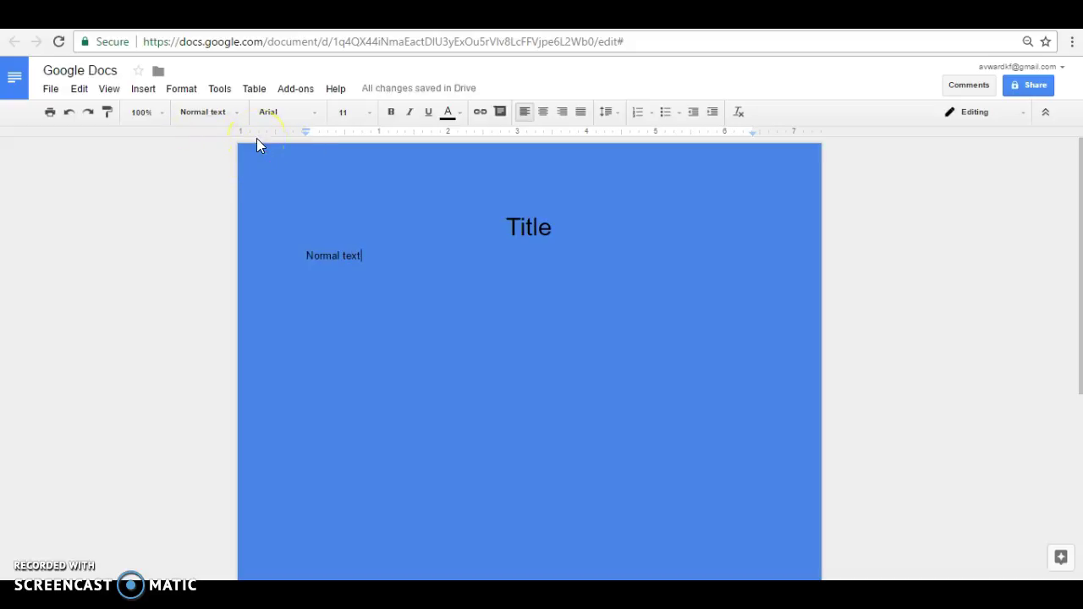
Step: Browse the additional fonts, add Yellowtail to My fonts and apply it at the end of the "Normal text" line
{"action": "left_click", "coordinate": [304, 120]}
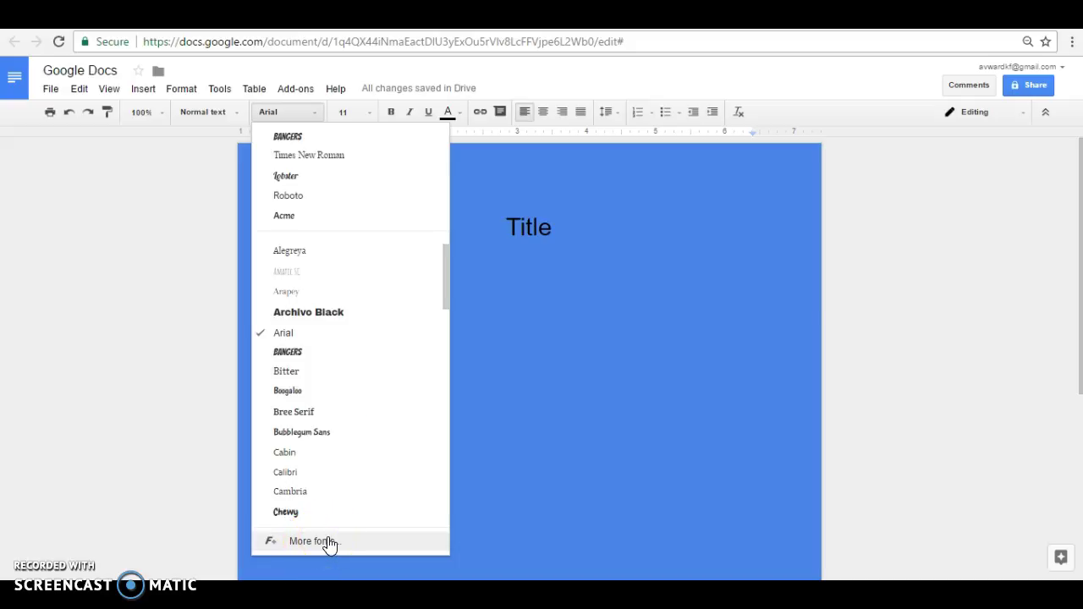
{"action": "left_click", "coordinate": [329, 542]}
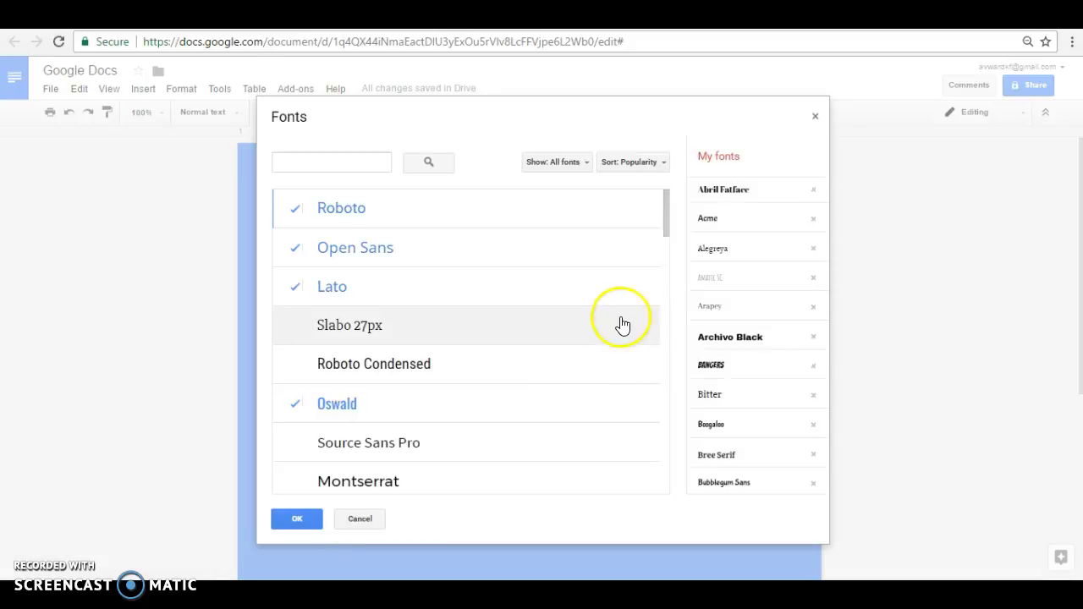
{"action": "left_click_drag", "start_coordinate": [665, 231], "coordinate": [645, 406]}
{"action": "scroll", "coordinate": [645, 406], "scroll_direction": "down", "scroll_amount": 9}
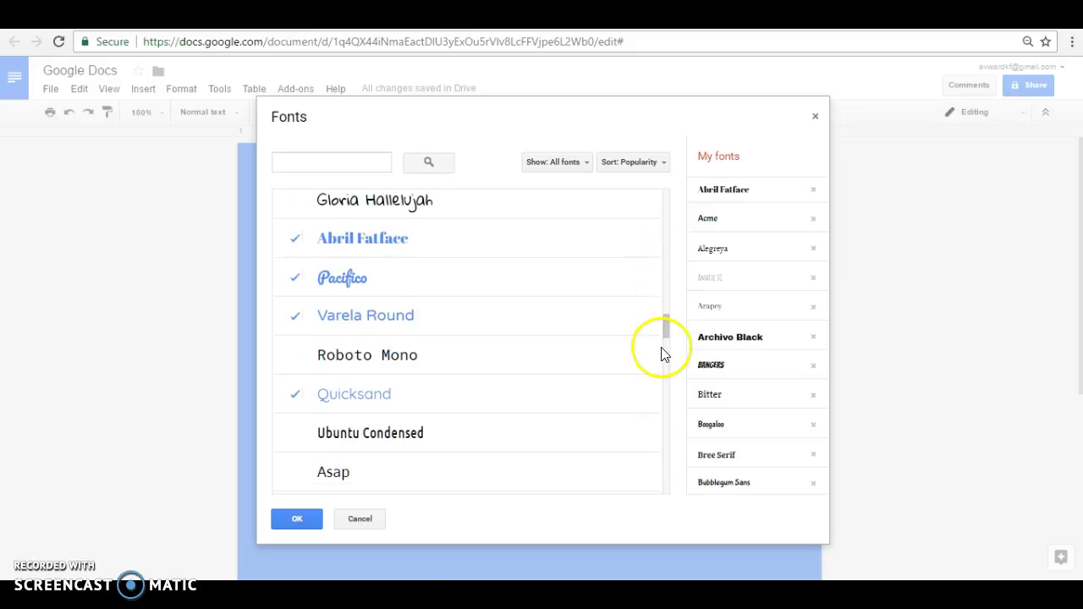
{"action": "left_click_drag", "start_coordinate": [664, 323], "coordinate": [663, 459]}
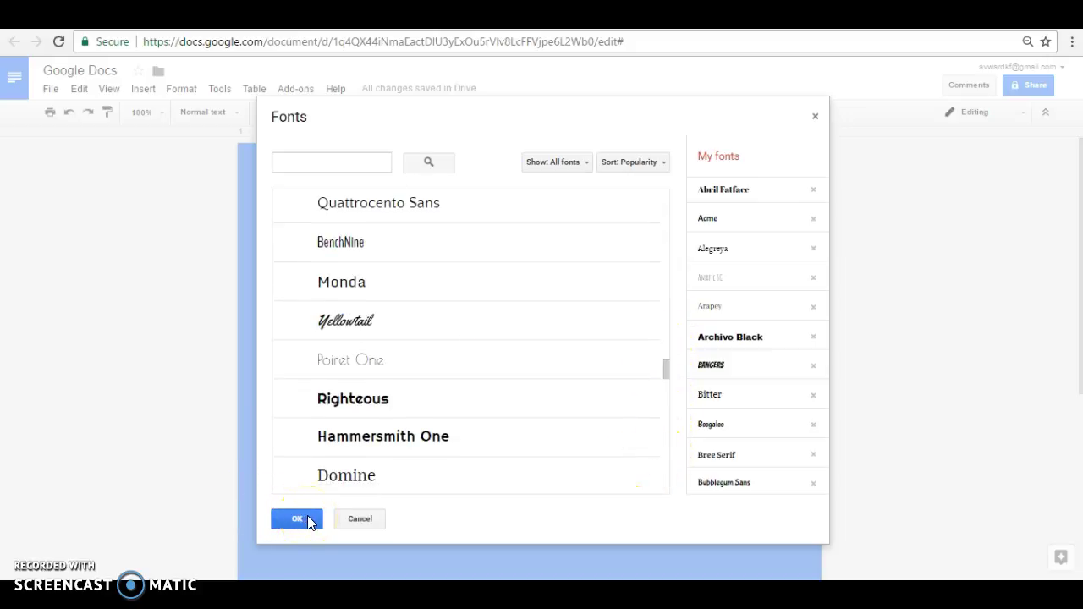
{"action": "left_click", "coordinate": [300, 324]}
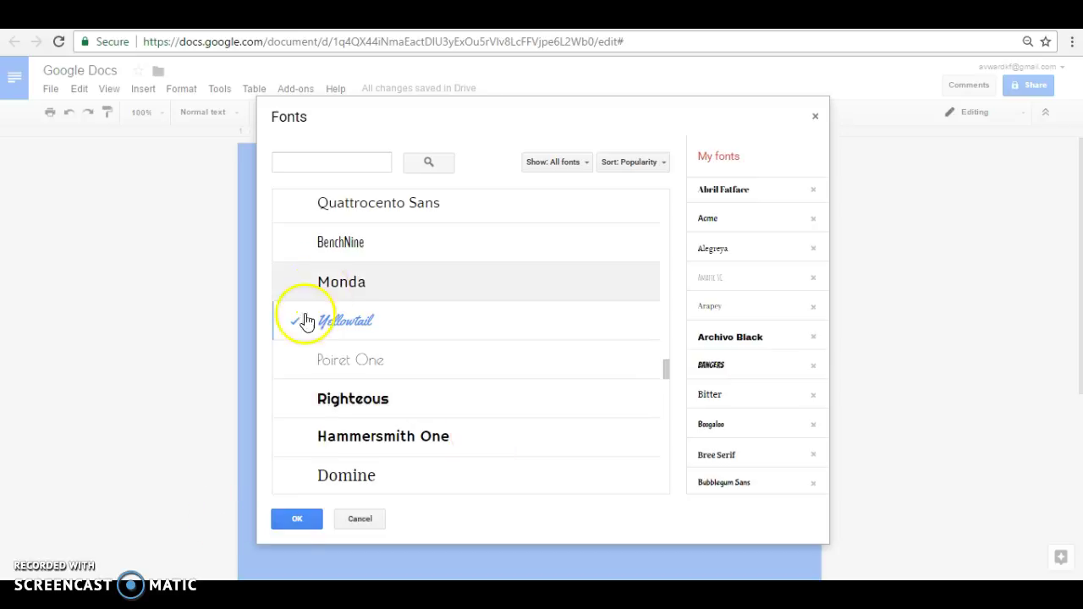
{"action": "left_click", "coordinate": [296, 519]}
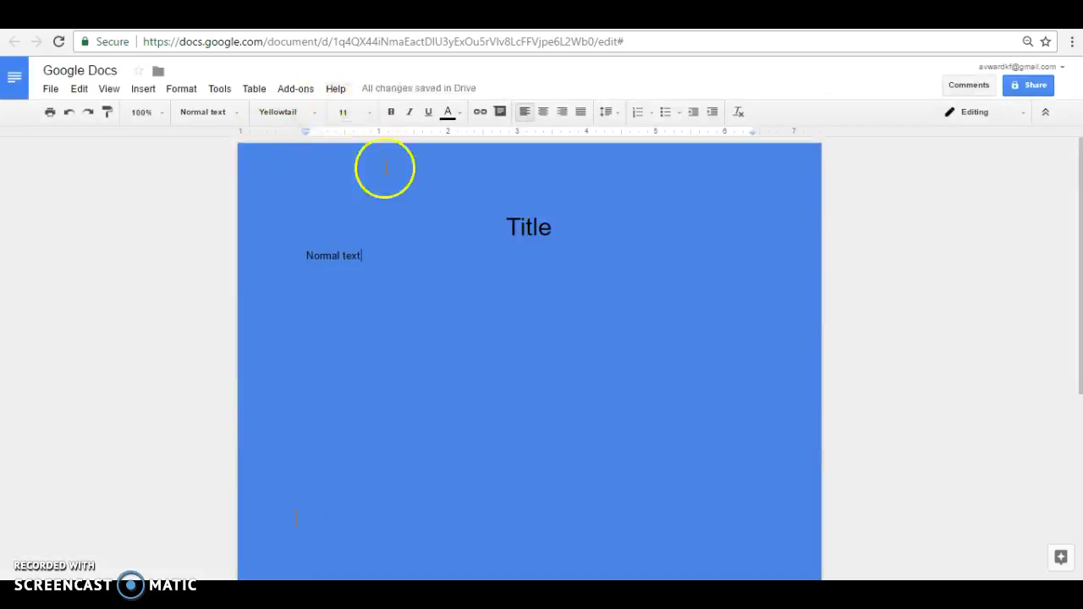
{"action": "left_click", "coordinate": [370, 121]}
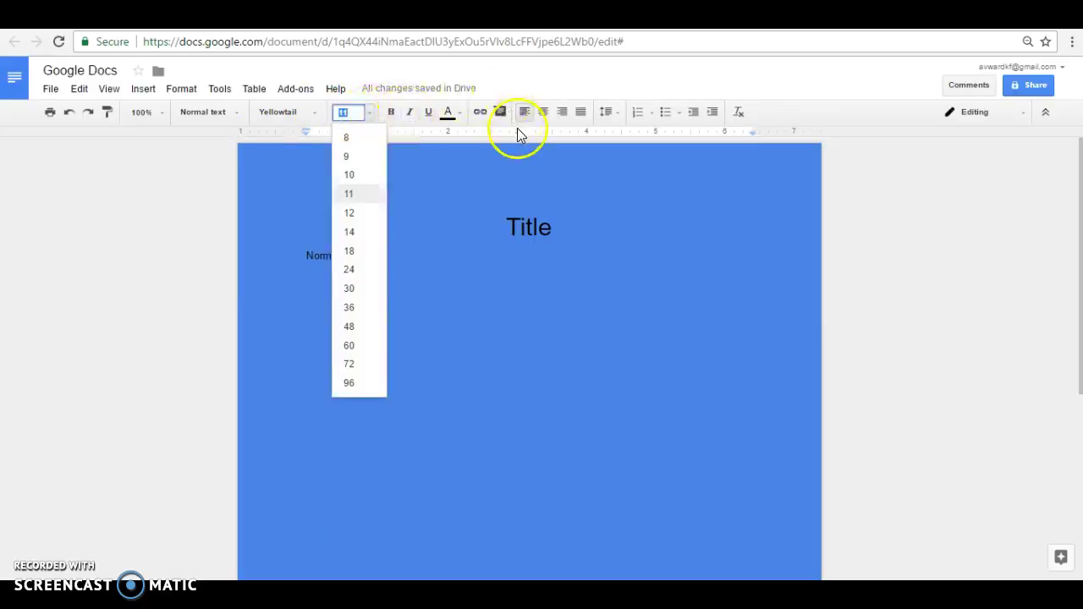
{"action": "left_click", "coordinate": [826, 101]}
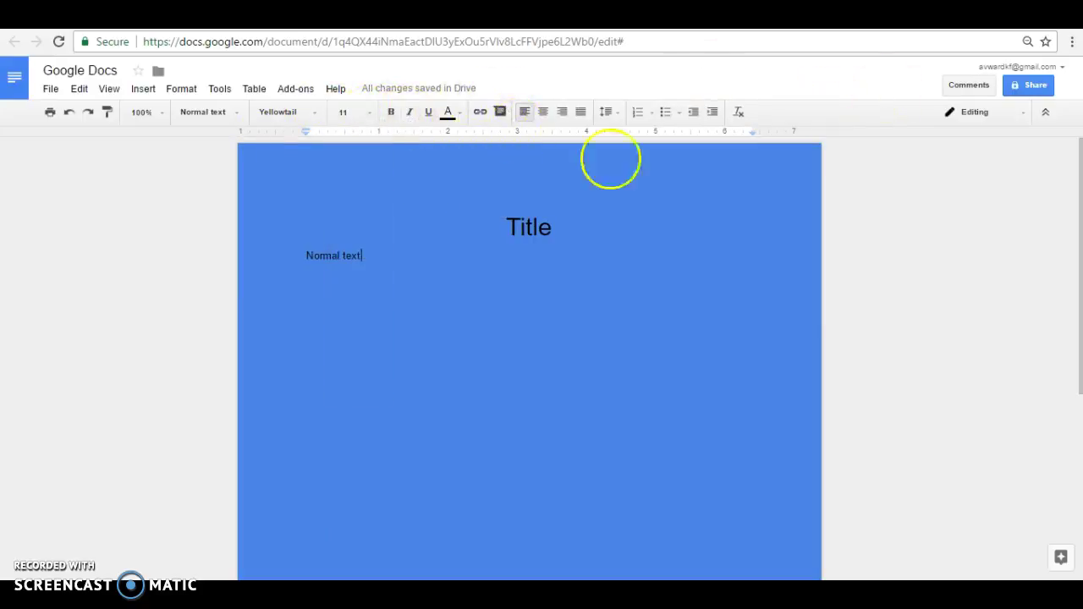
Step: Set the text color of the "Normal text" line to white
{"action": "triple_click", "coordinate": [319, 259]}
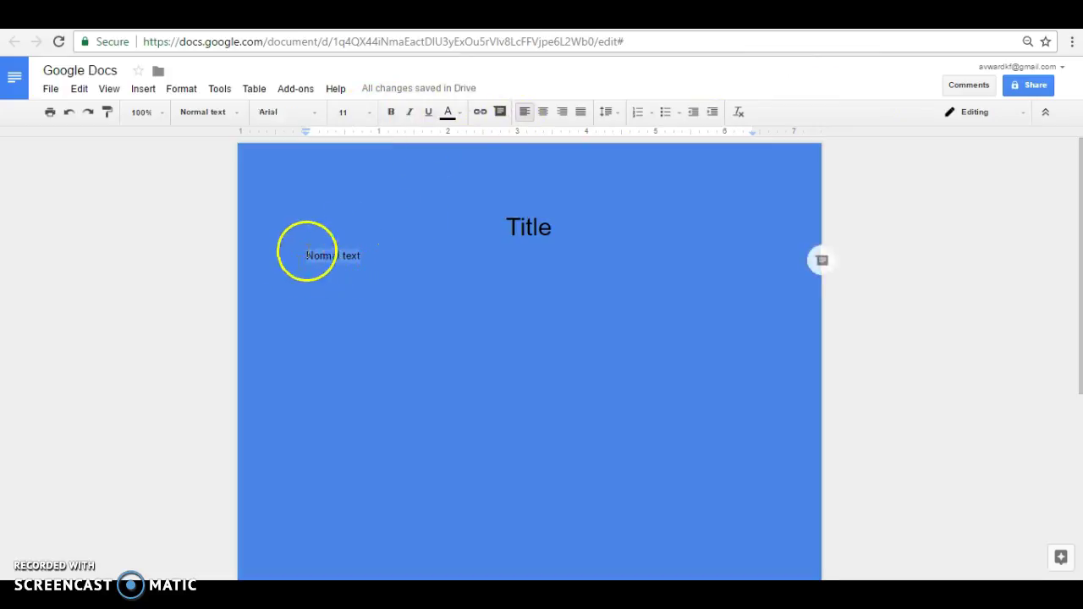
{"action": "left_click", "coordinate": [459, 114]}
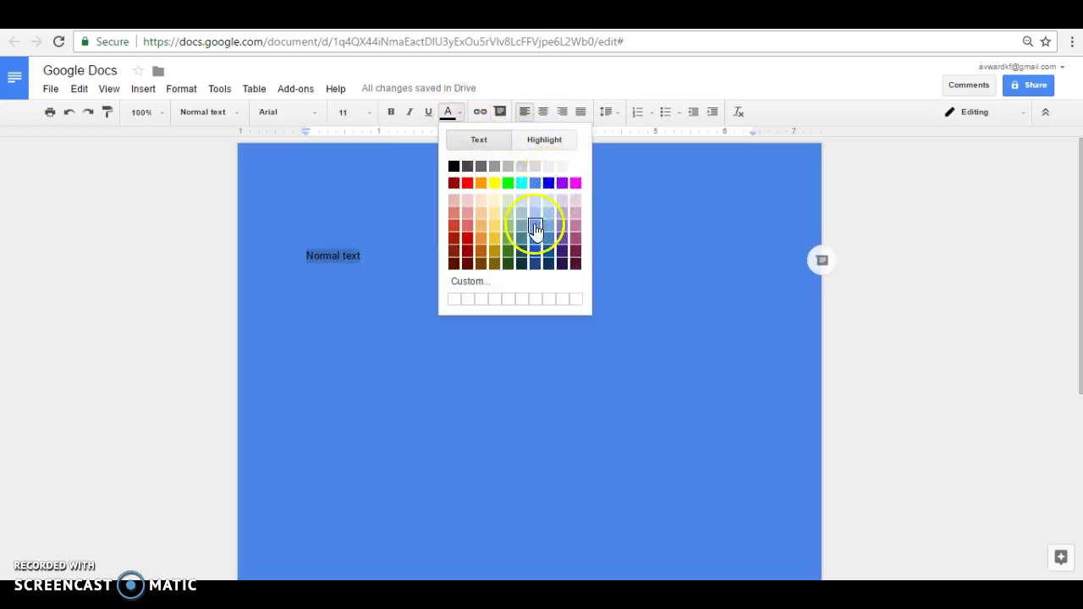
{"action": "left_click", "coordinate": [575, 166]}
Step: Try a yellow highlight on the "Normal text" line and undo it
{"action": "left_click", "coordinate": [463, 121]}
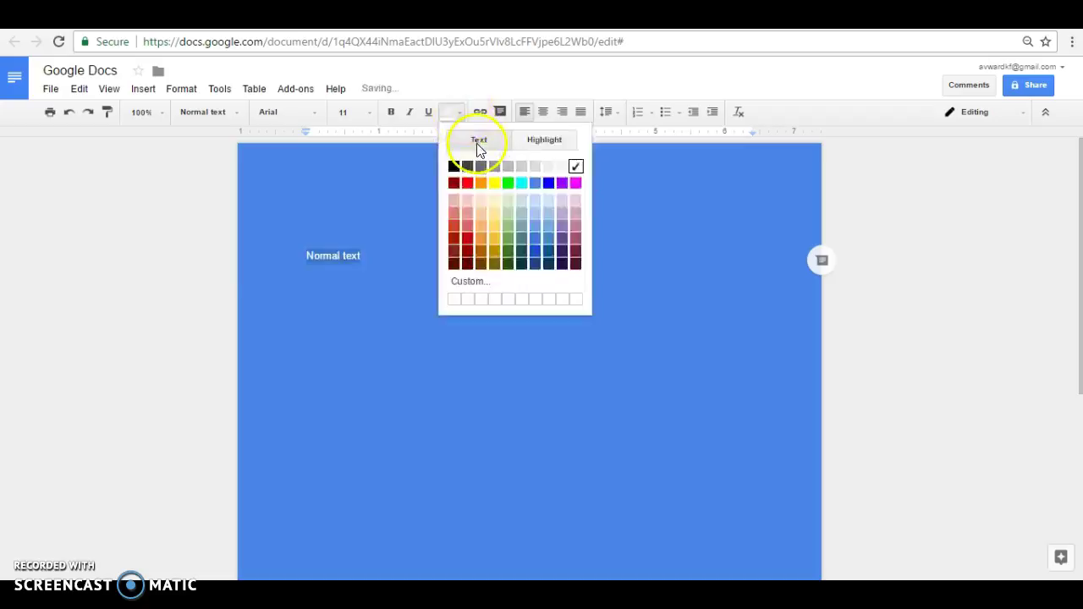
{"action": "left_click", "coordinate": [556, 144]}
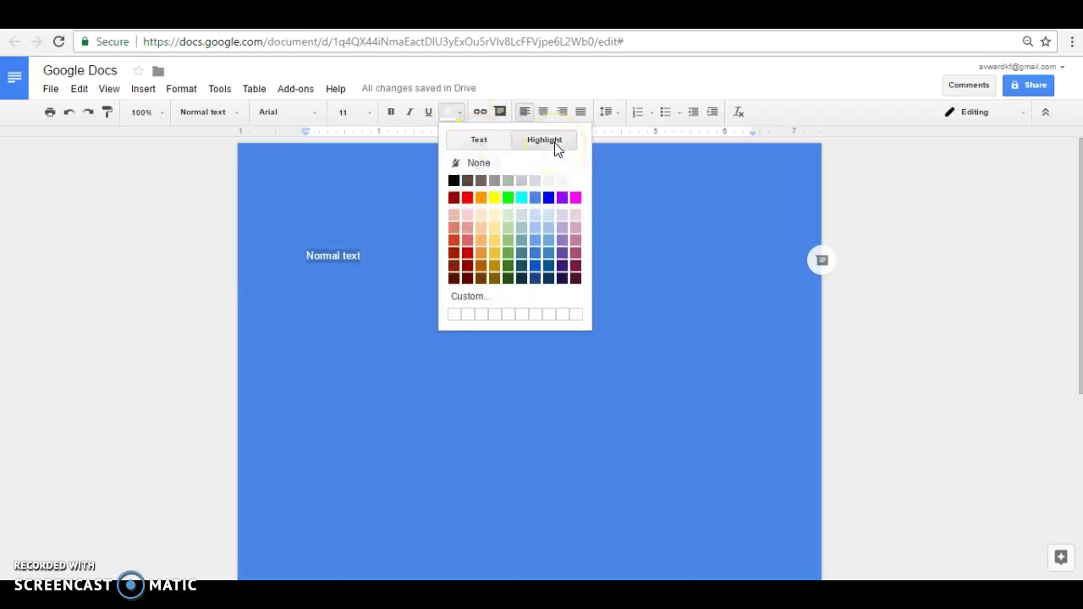
{"action": "left_click", "coordinate": [496, 211]}
{"action": "left_click", "coordinate": [398, 213]}
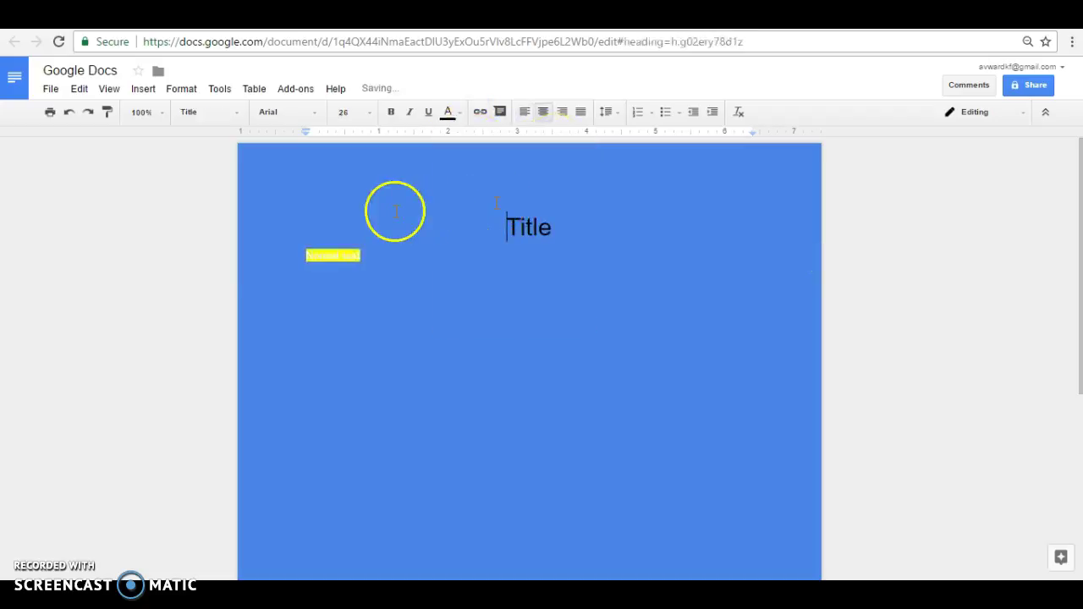
{"action": "left_click", "coordinate": [70, 112]}
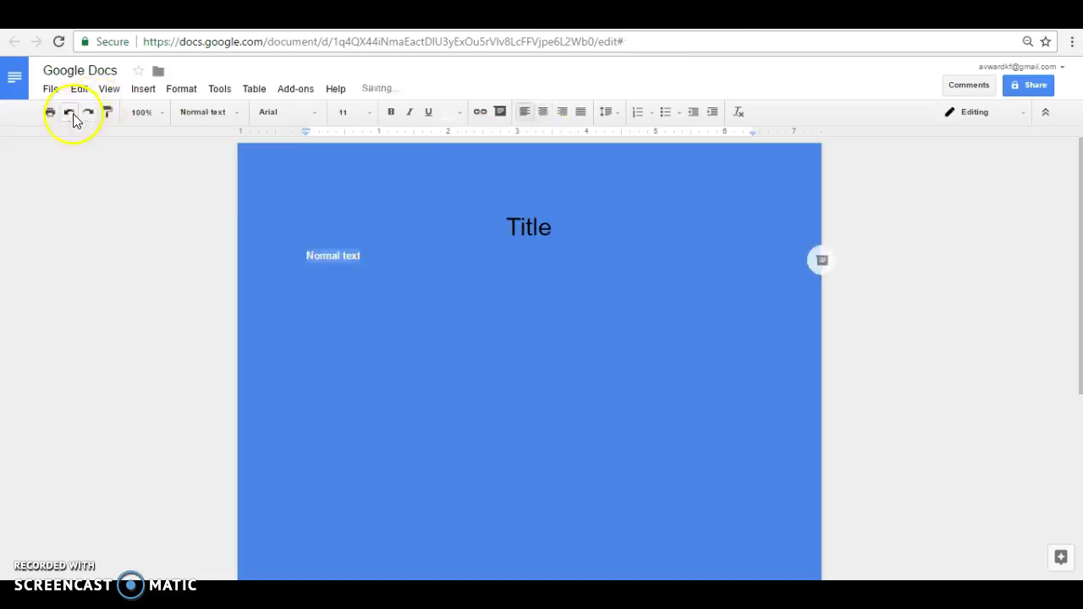
Step: Link the "Normal text" line to the teacher's Weebly class website, using the matching suggestion for the entered address
{"action": "left_click", "coordinate": [479, 112]}
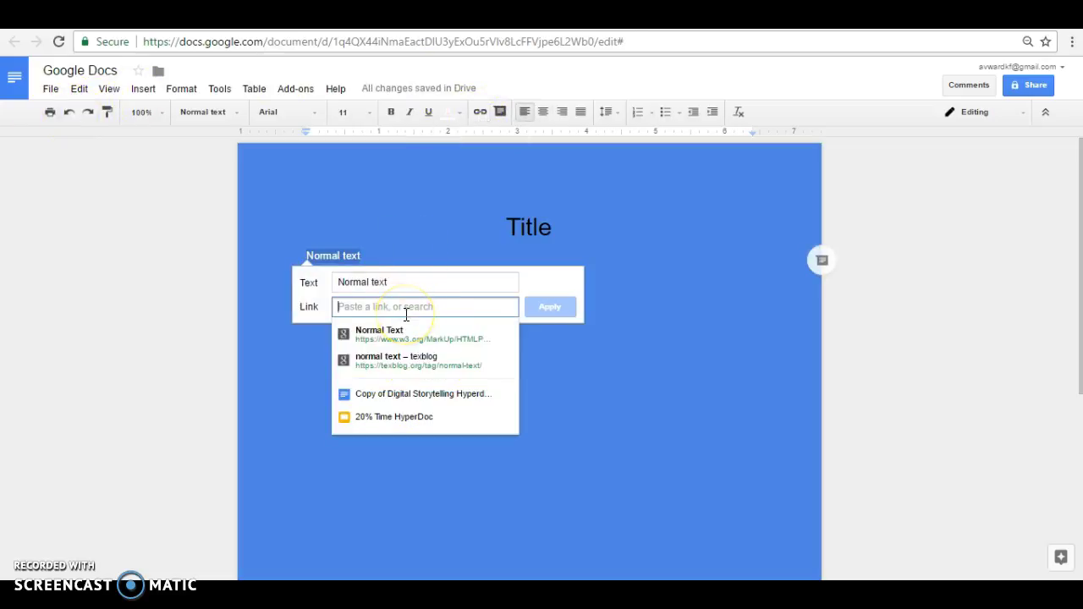
{"action": "type", "text": "www.a"}
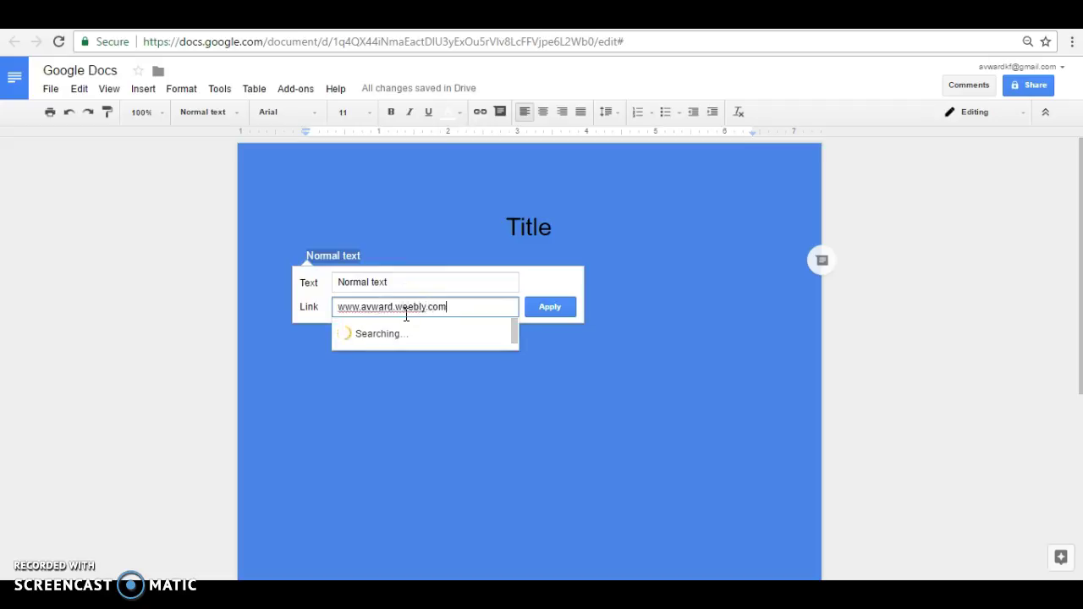
{"action": "type", "text": "vward.weebly.com"}
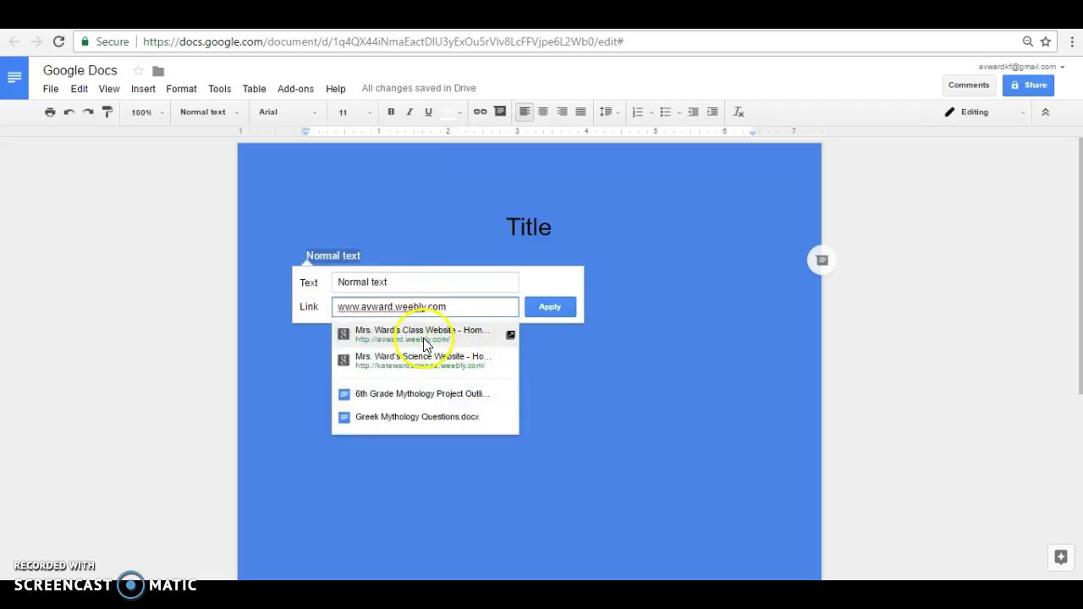
{"action": "left_click", "coordinate": [425, 336]}
{"action": "left_click", "coordinate": [560, 306]}
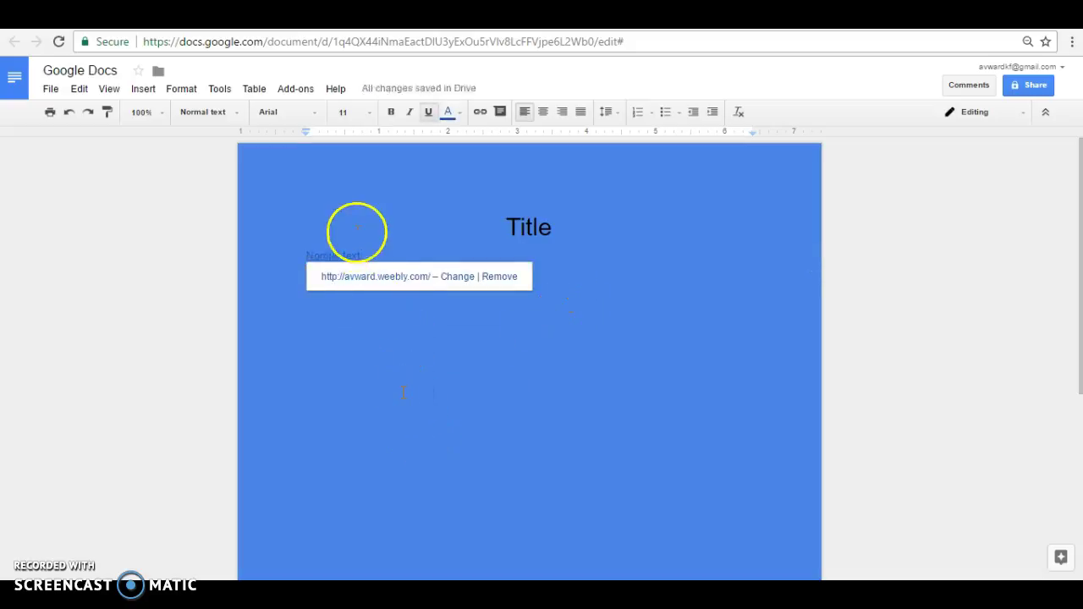
Step: Apply a white highlight to the linked "Normal text" line and deselect it
{"action": "left_click_drag", "start_coordinate": [361, 255], "coordinate": [303, 255]}
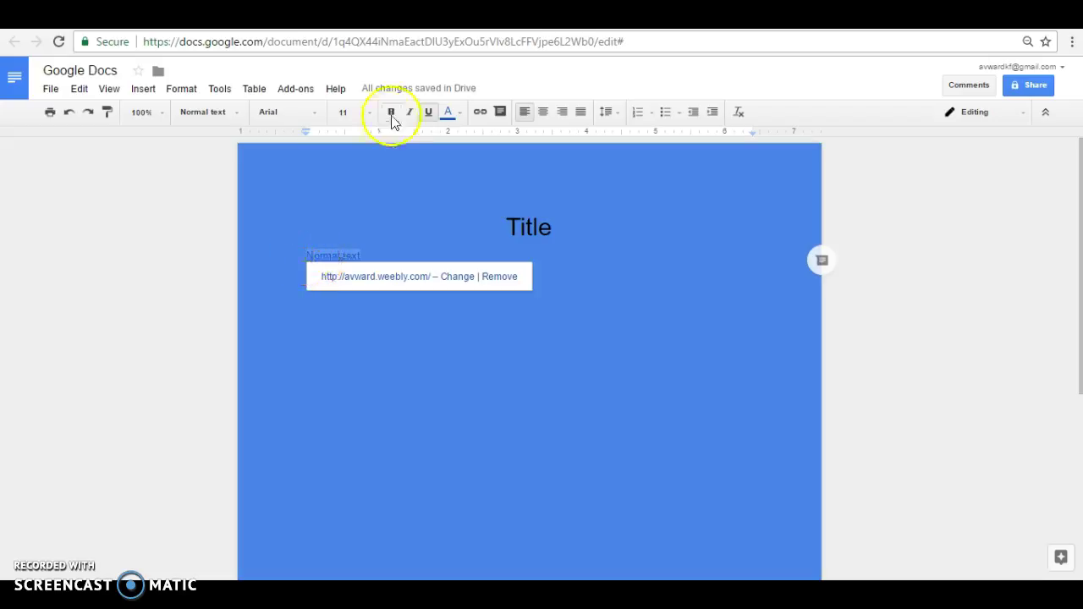
{"action": "left_click", "coordinate": [449, 112]}
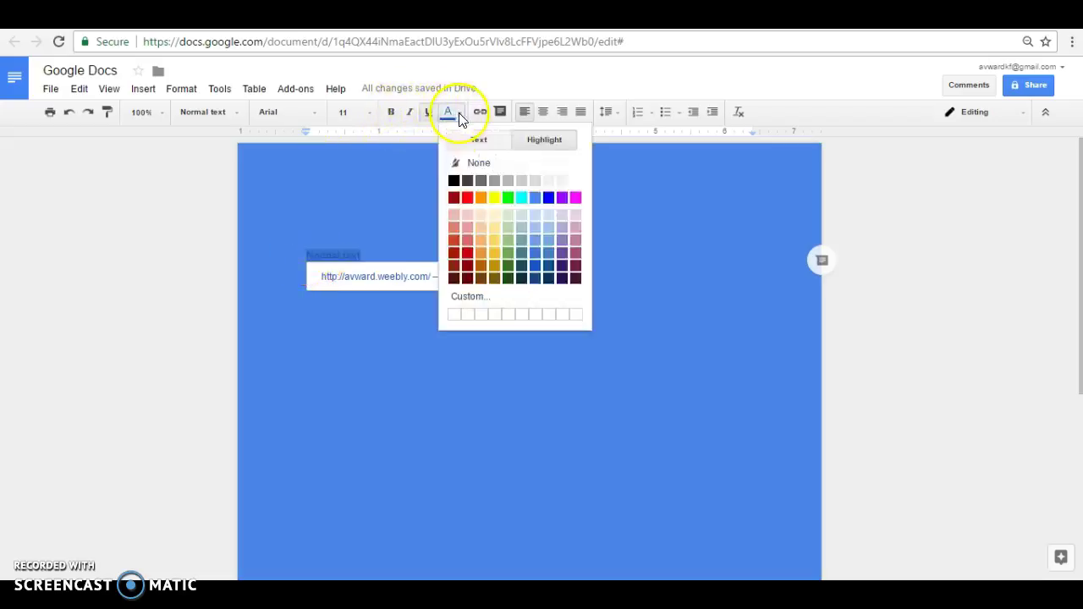
{"action": "left_click", "coordinate": [576, 181]}
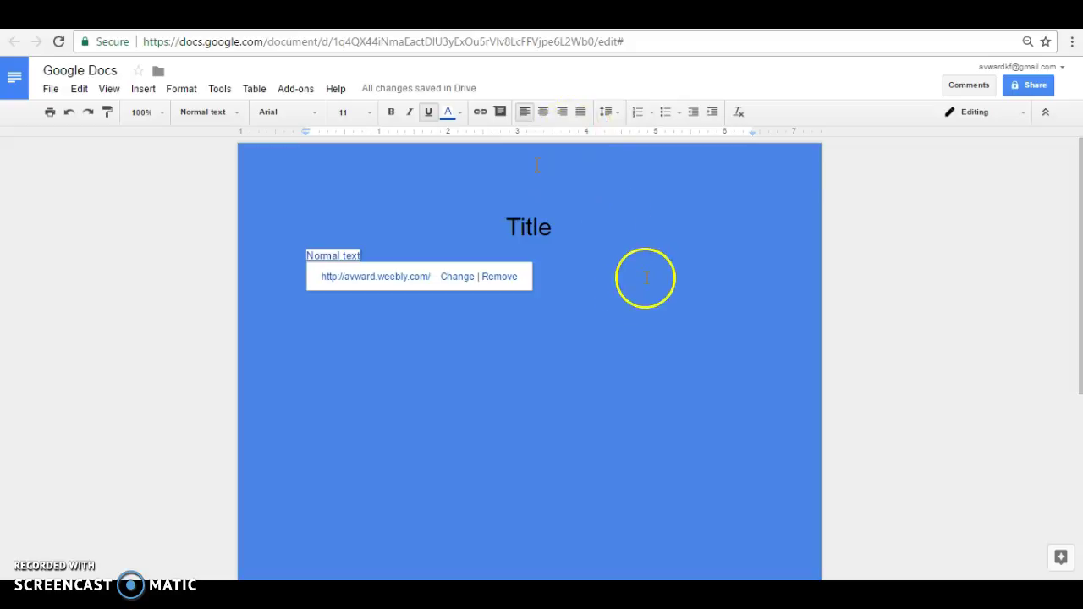
{"action": "left_click", "coordinate": [547, 341]}
{"action": "left_click", "coordinate": [788, 296]}
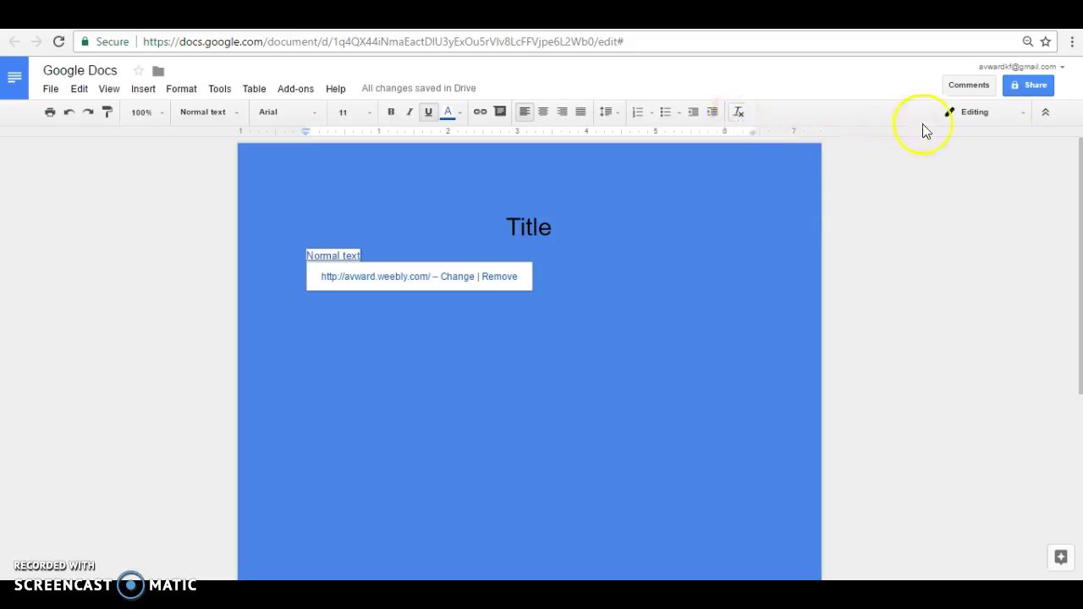
Step: Examine the Explore tool's suggested topics and related research for the document, and close it
{"action": "left_click", "coordinate": [1049, 561]}
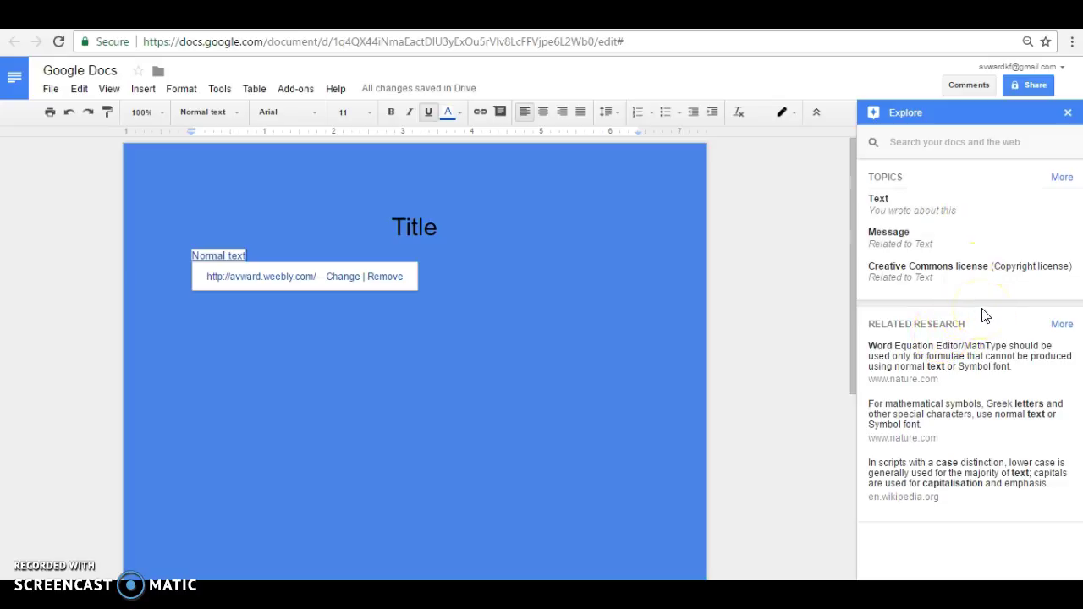
{"action": "left_click", "coordinate": [1067, 113]}
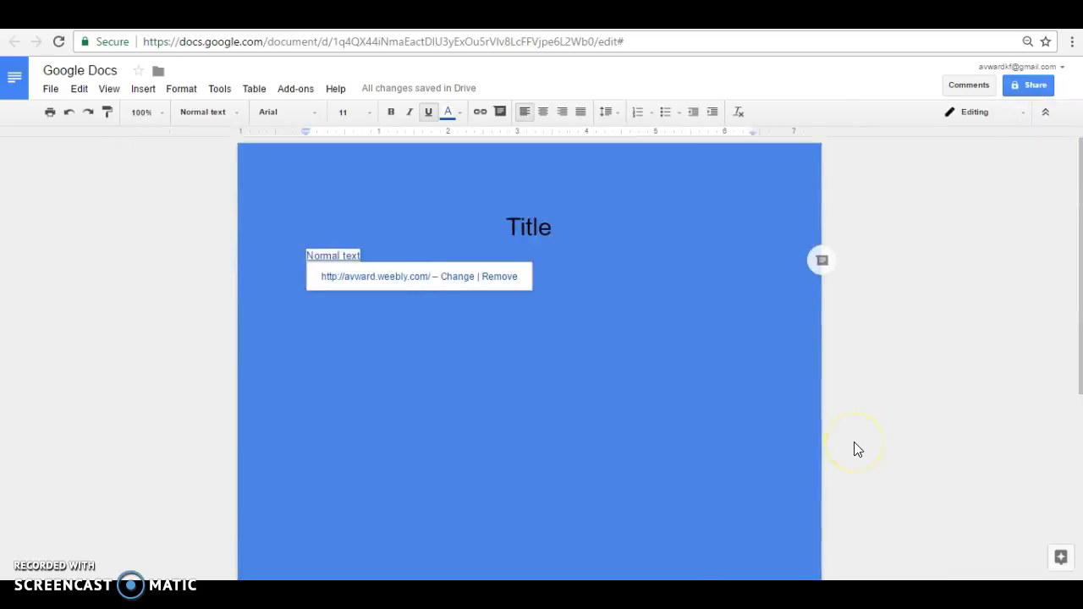